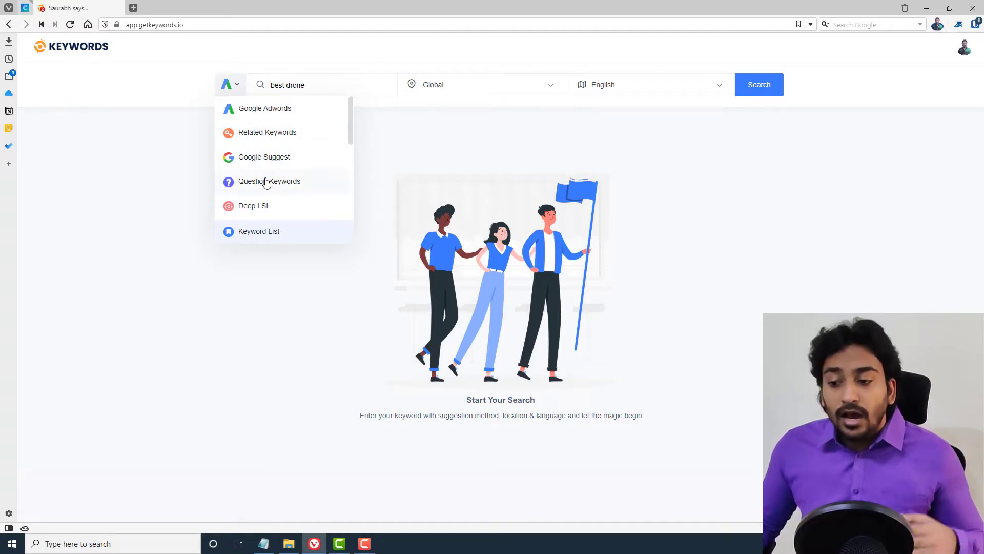
# Browse the available keyword suggestion methods and switch the search to Adwords Suggestion by Domain.
pyautogui.scroll(-1, 264, 180)
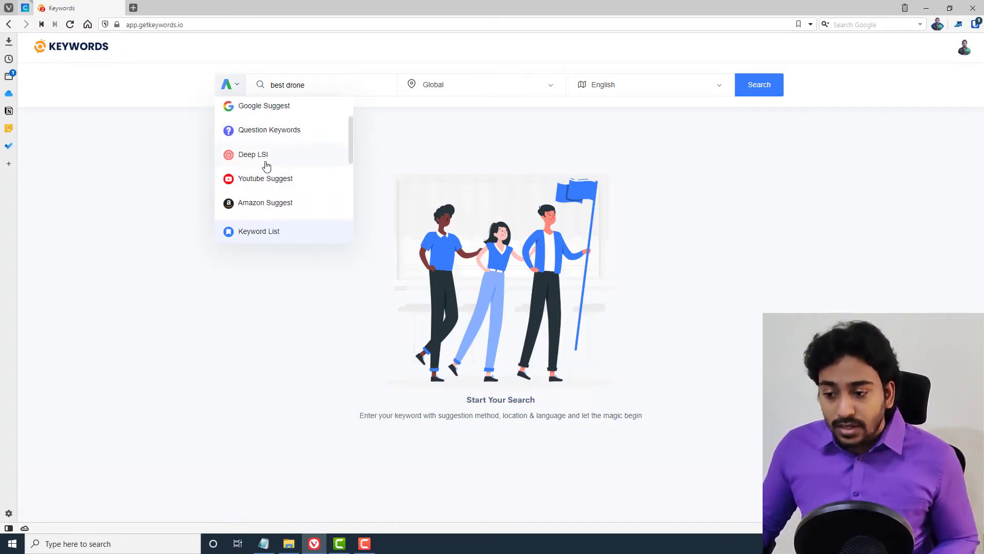
pyautogui.scroll(-1, 274, 174)
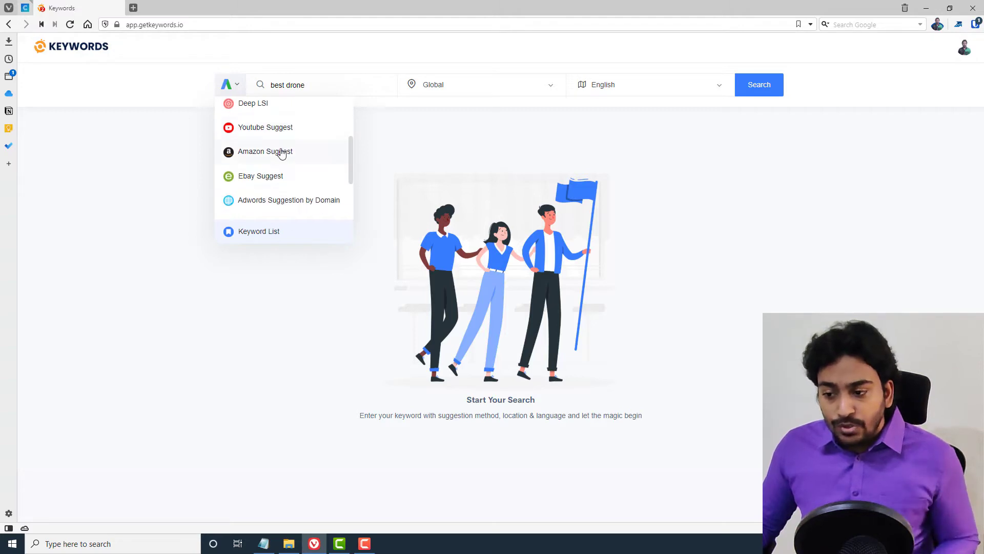
pyautogui.scroll(-1, 277, 177)
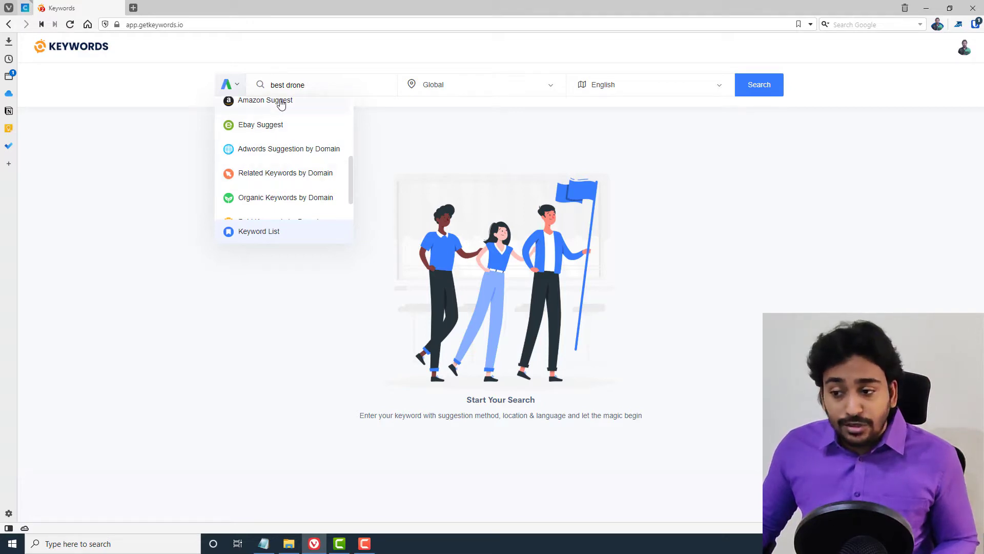
pyautogui.click(288, 149)
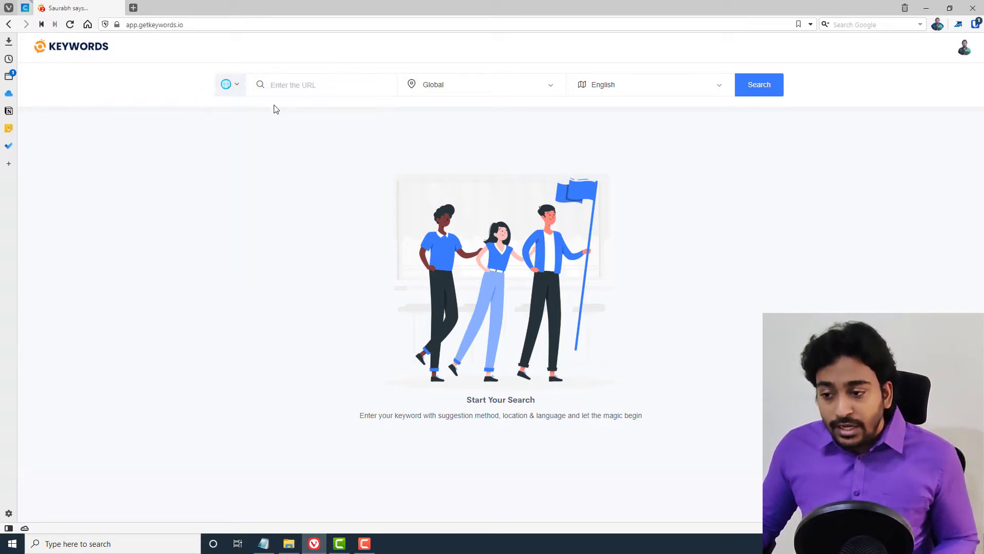
# Review the domain-based suggestion methods and switch the search method to Bulk Upload.
pyautogui.click(237, 85)
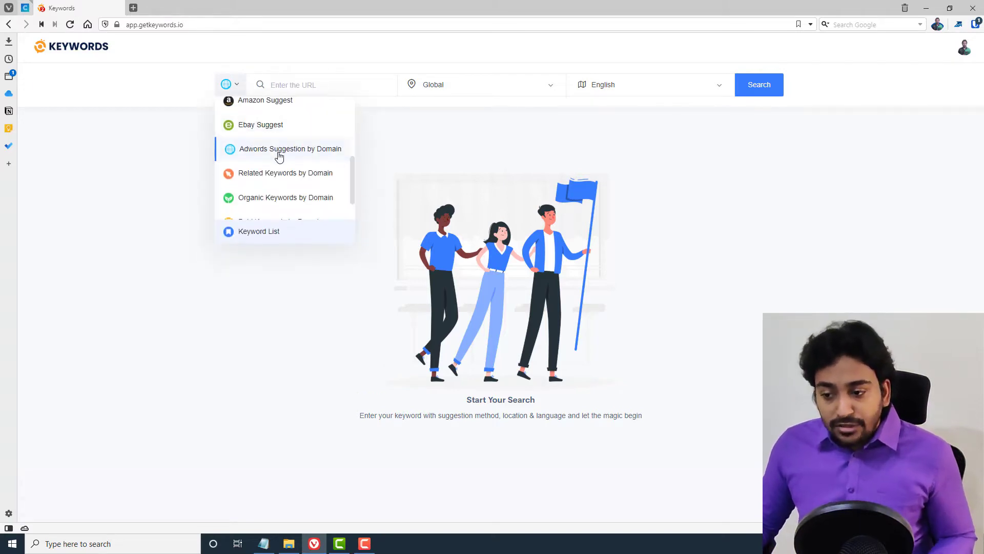
pyautogui.scroll(-2, 278, 158)
pyautogui.scroll(2, 279, 159)
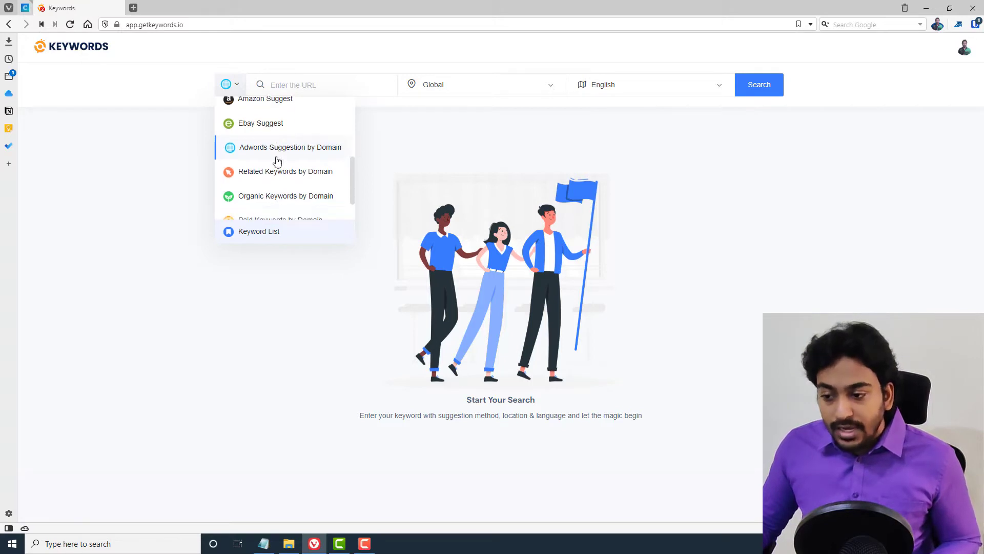
pyautogui.scroll(-2, 276, 156)
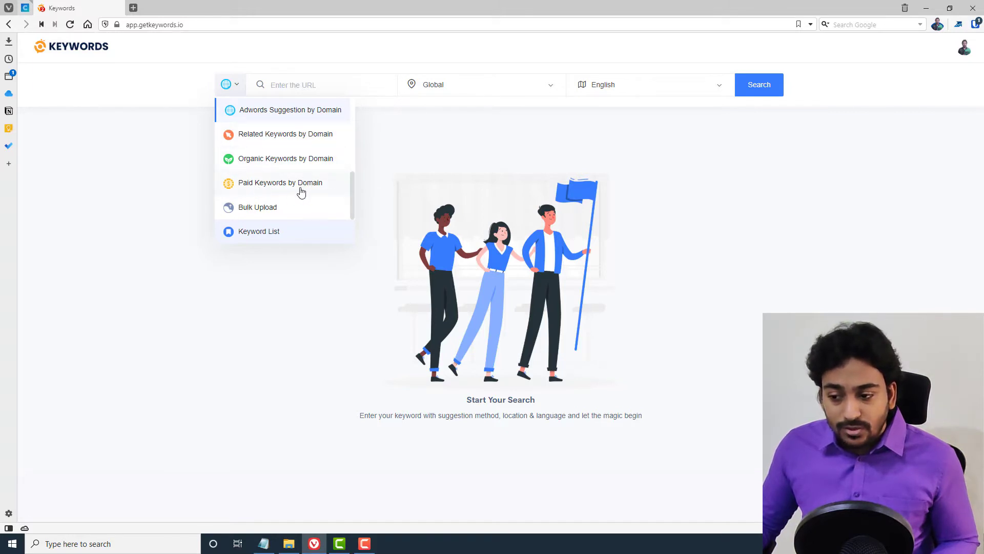
pyautogui.click(268, 212)
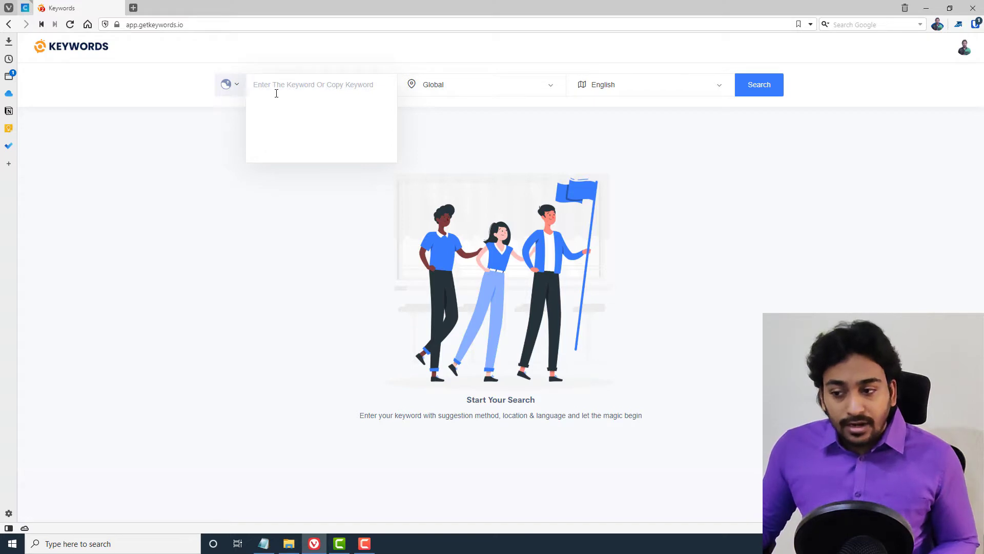
# Switch the search method to Keyword List and show the saved keyword lists.
pyautogui.click(236, 85)
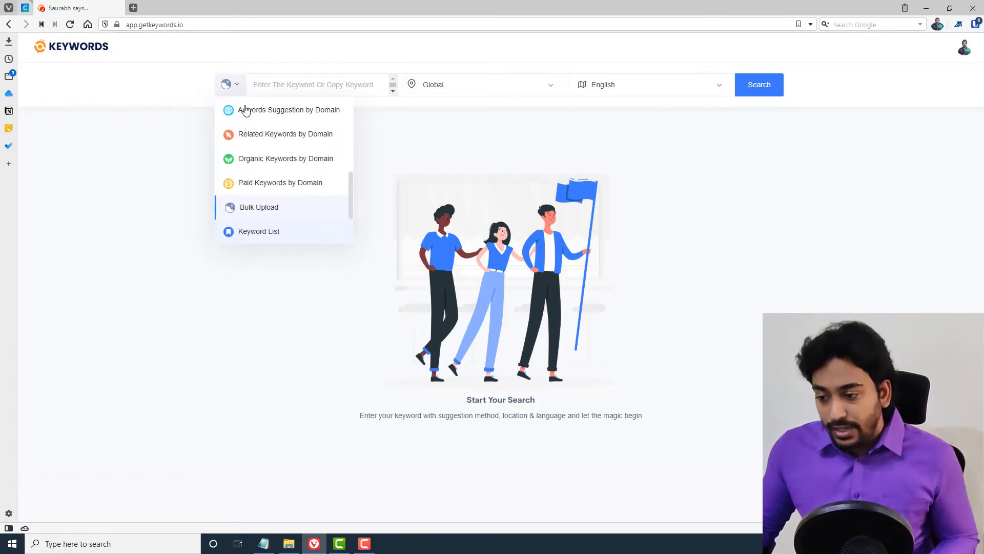
pyautogui.click(260, 233)
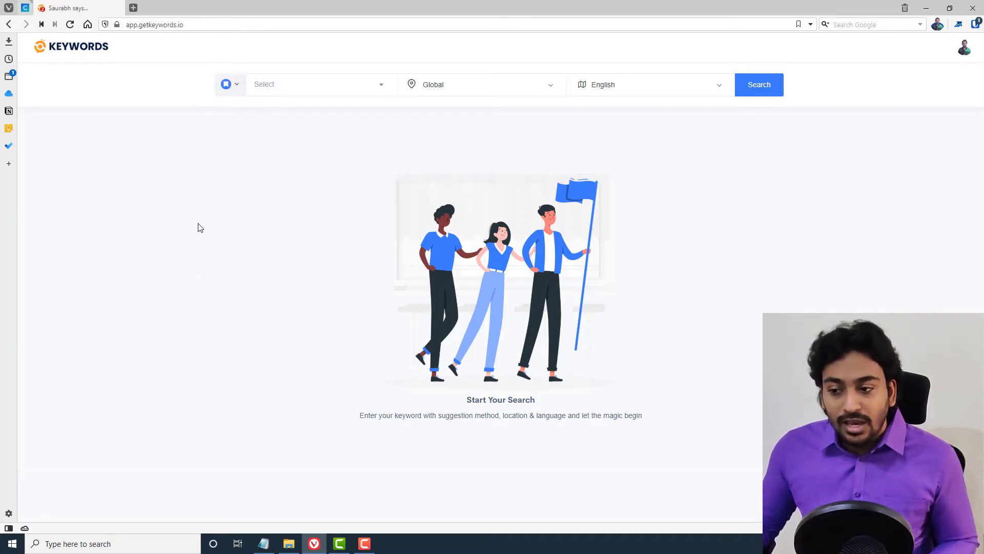
pyautogui.click(281, 90)
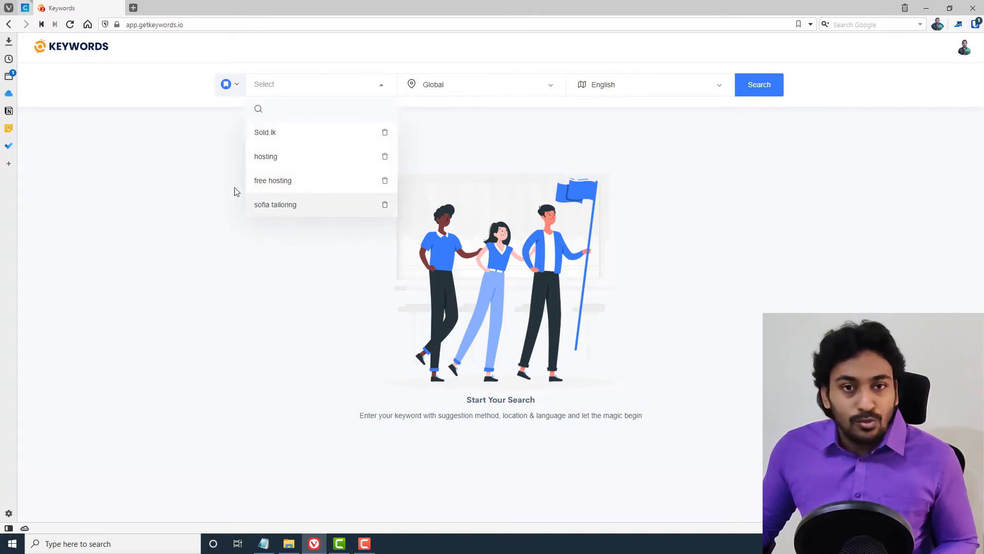
# Set the search method to Google Adwords and enter "best drone" as the keyword.
pyautogui.click(217, 89)
pyautogui.scroll(5, 244, 184)
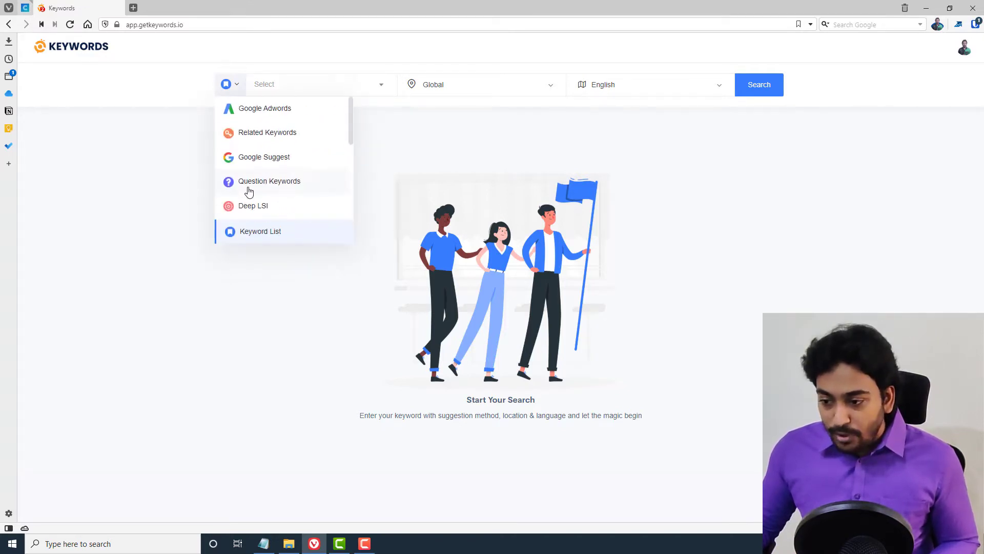
pyautogui.click(302, 110)
pyautogui.click(296, 88)
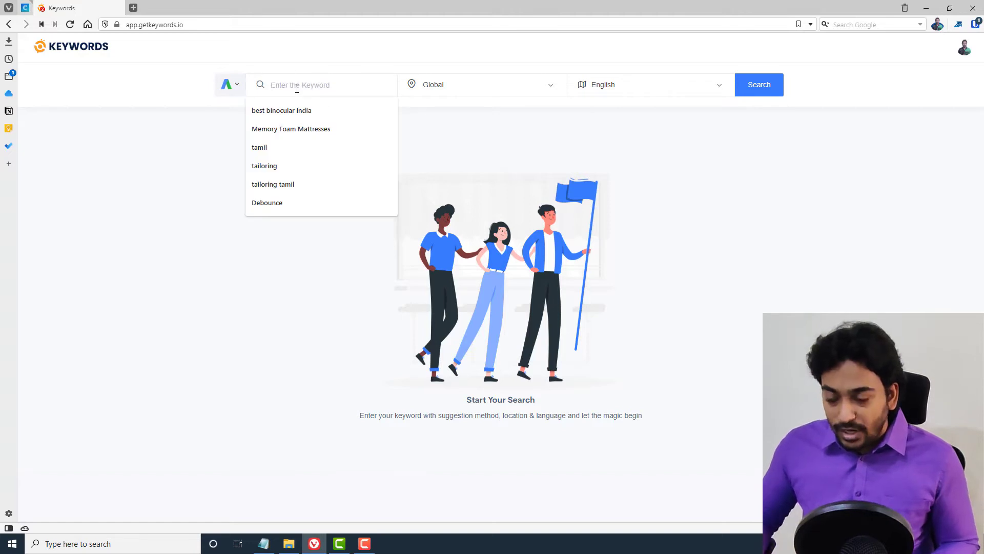
pyautogui.write('drone')
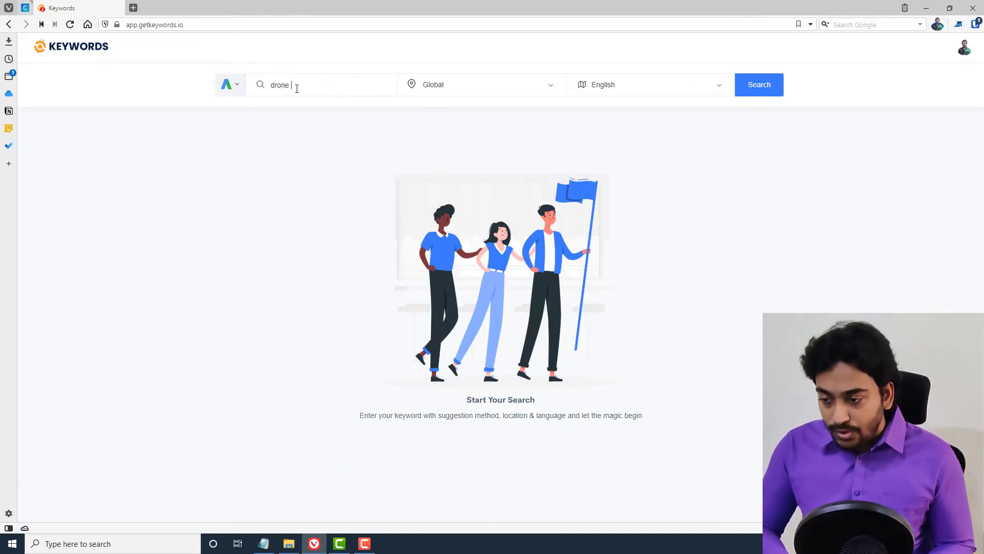
pyautogui.press('BackSpace')
pyautogui.press('BackSpace')
pyautogui.press('BackSpace')
pyautogui.press('BackSpace')
pyautogui.press('BackSpace')
pyautogui.press('BackSpace')
pyautogui.write('best drone')
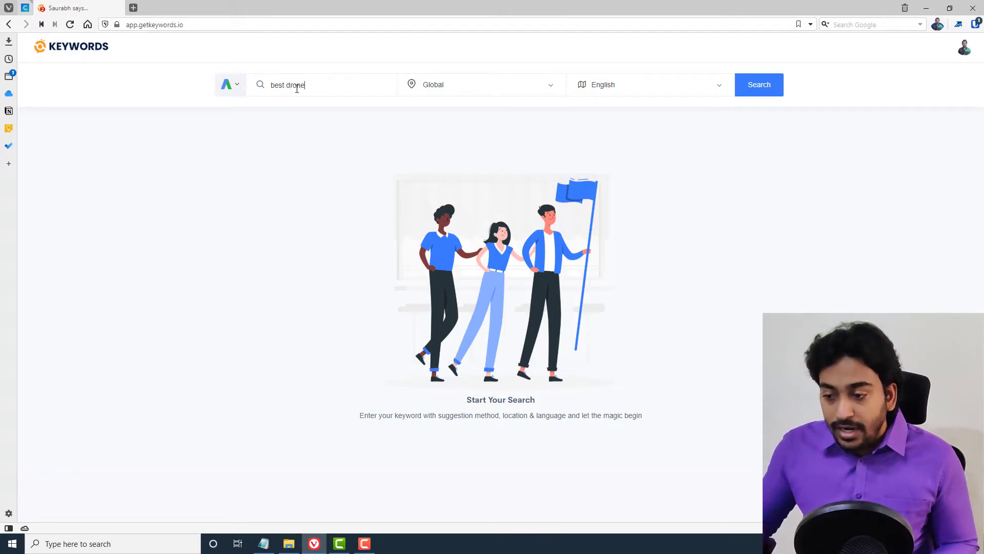
# Search the available target locations for "new york".
pyautogui.click(457, 84)
pyautogui.write('unite')
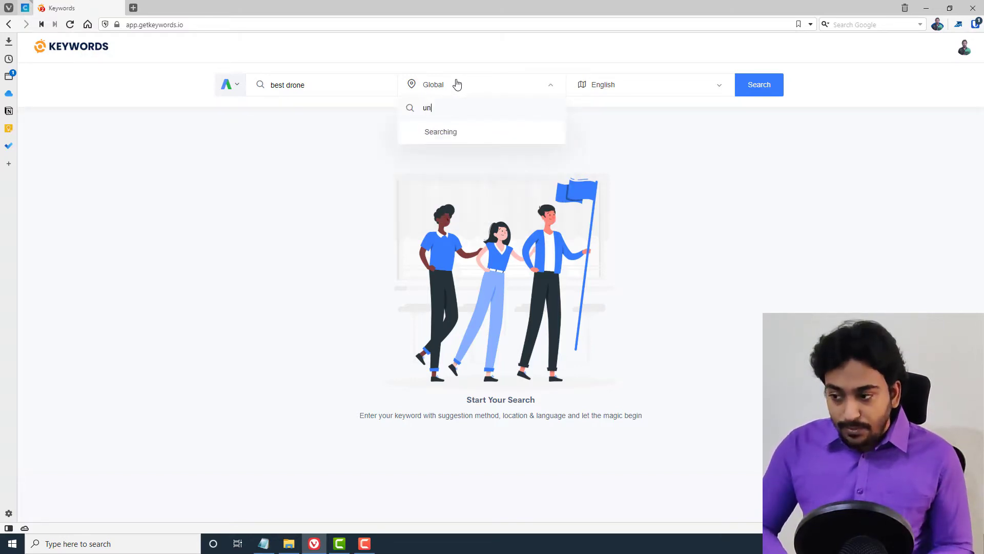
pyautogui.doubleClick(440, 109)
pyautogui.write('ne')
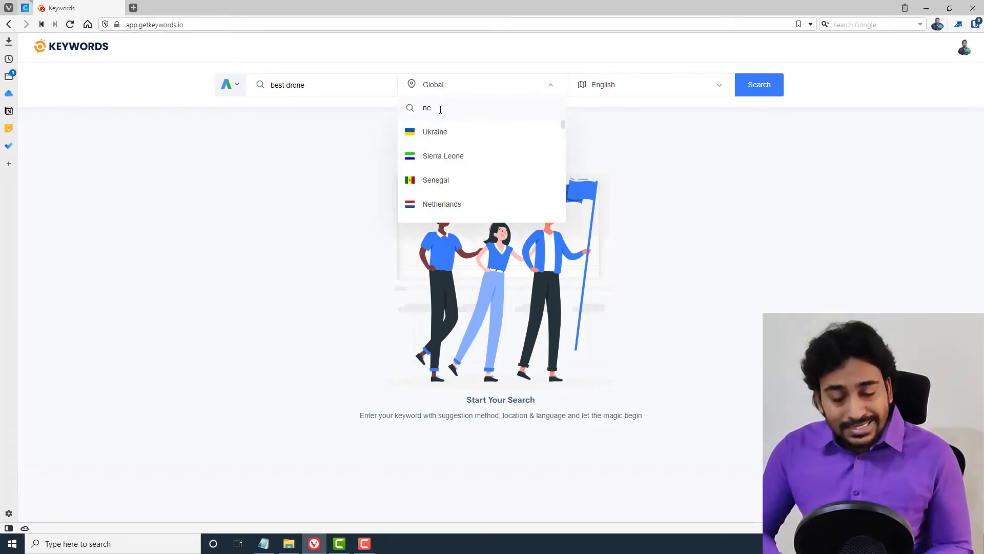
pyautogui.write('w you')
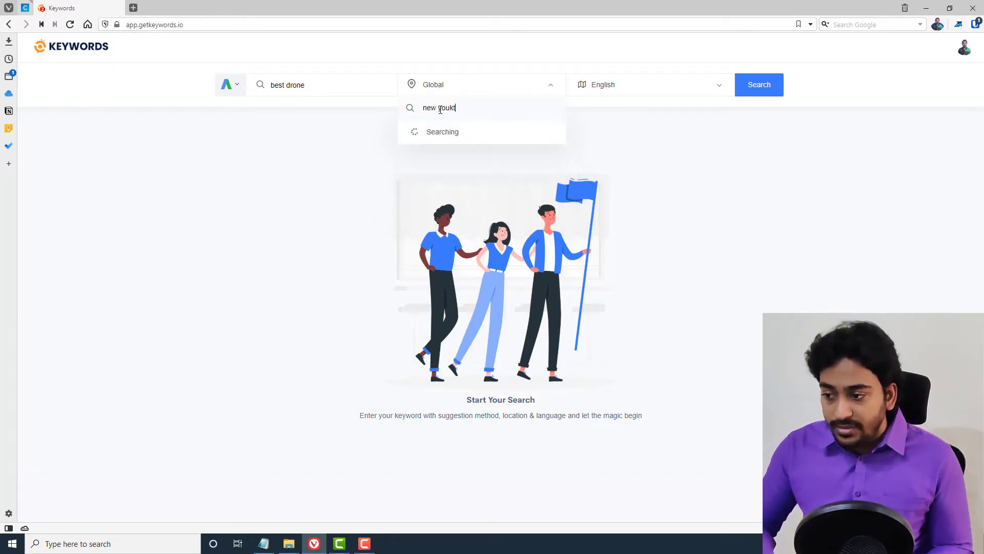
pyautogui.write('rk')
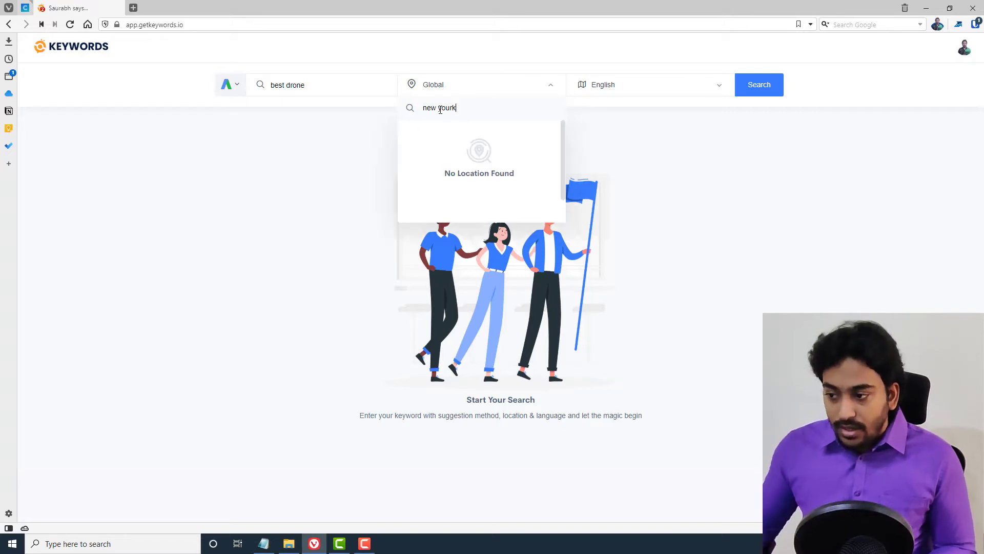
pyautogui.click(449, 108)
pyautogui.press('BackSpace')
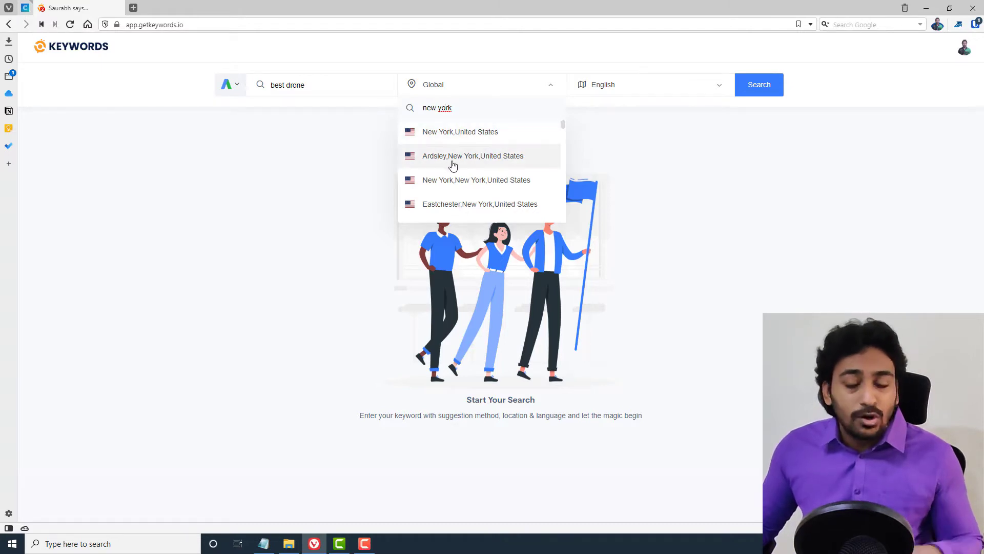
# Search the available target locations for "colombo".
pyautogui.click(459, 97)
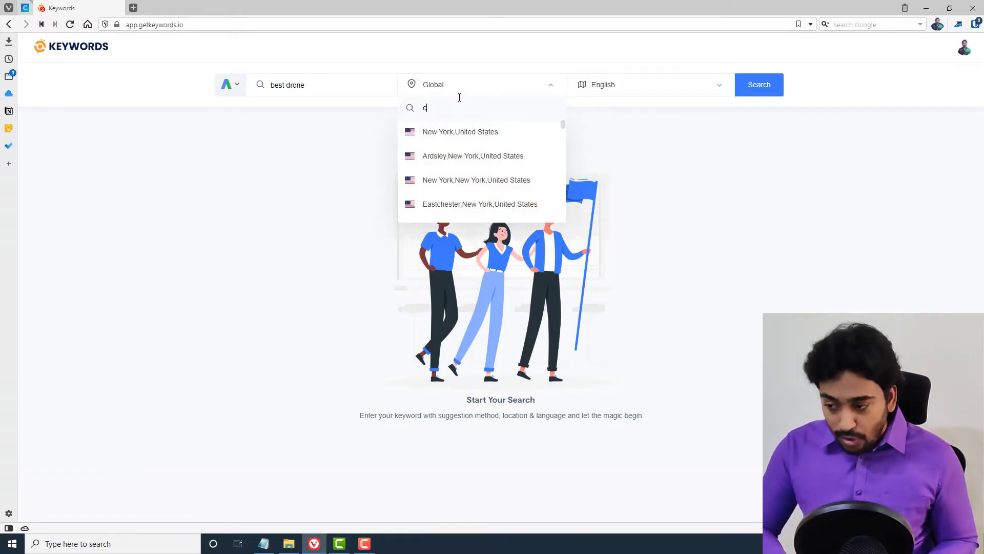
pyautogui.write('colo')
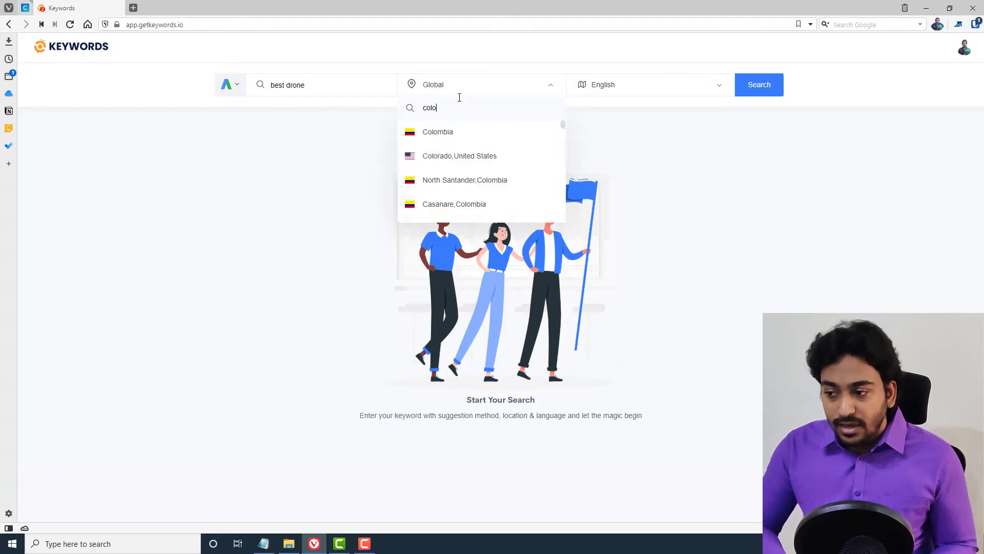
pyautogui.write('m')
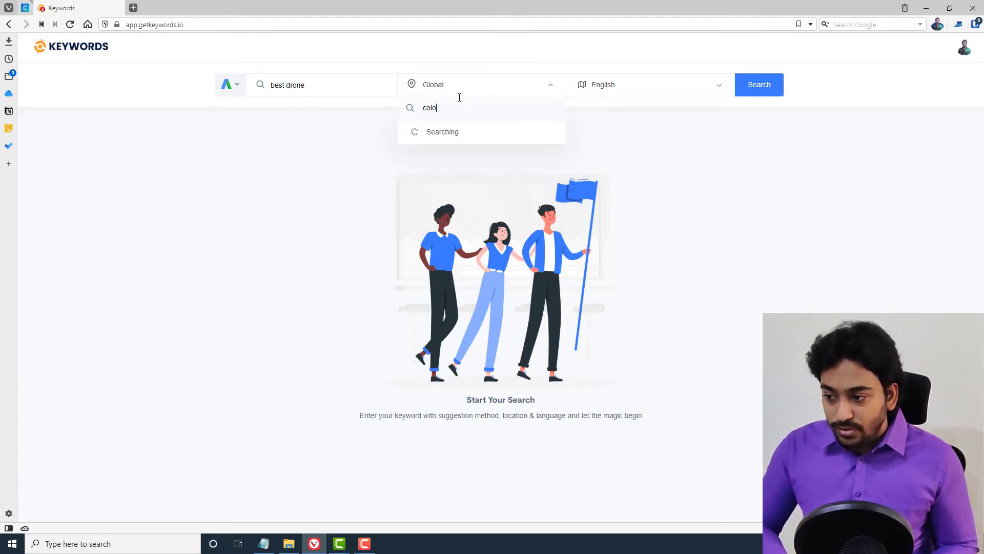
pyautogui.write('bo')
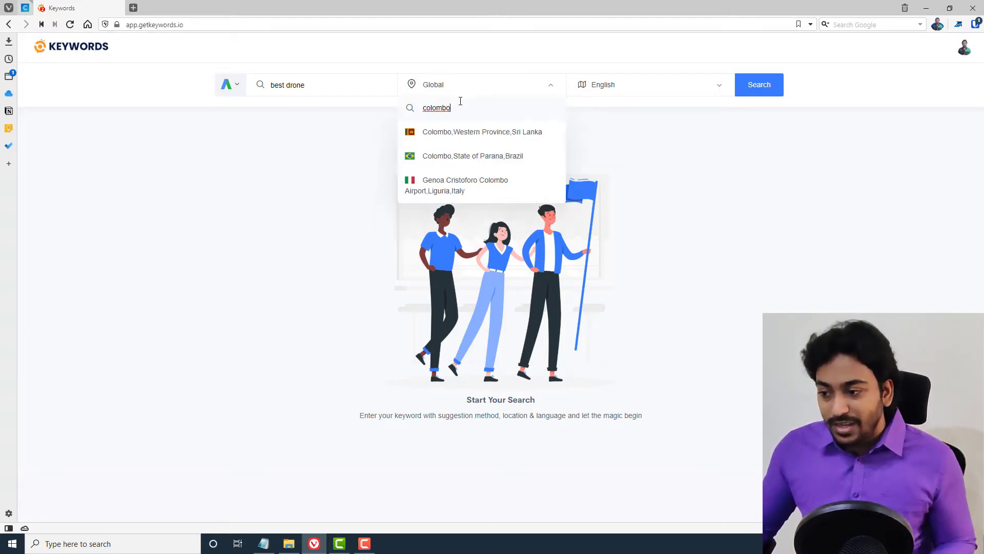
# Clear the location query and set the search location to United States.
pyautogui.doubleClick(457, 109)
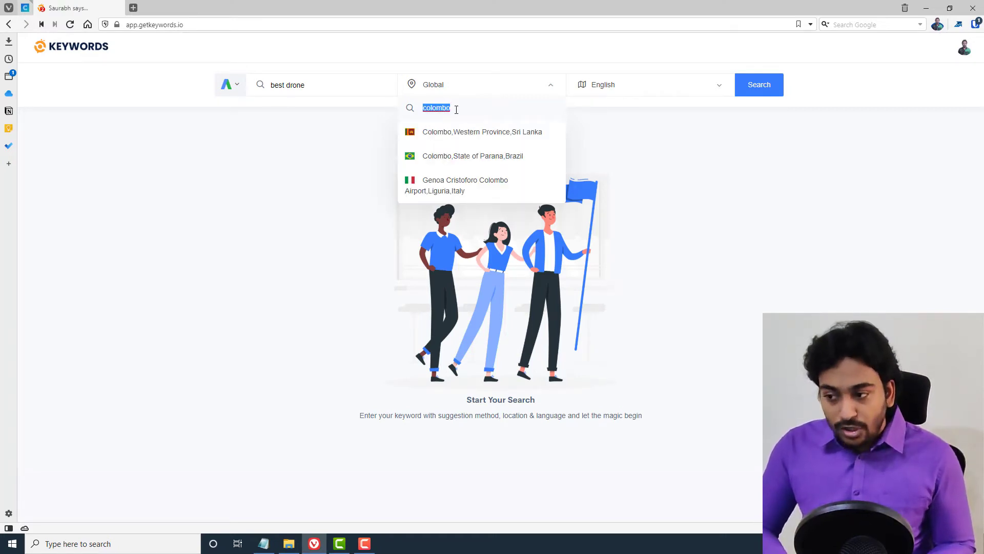
pyautogui.write('us')
pyautogui.press('BackSpace')
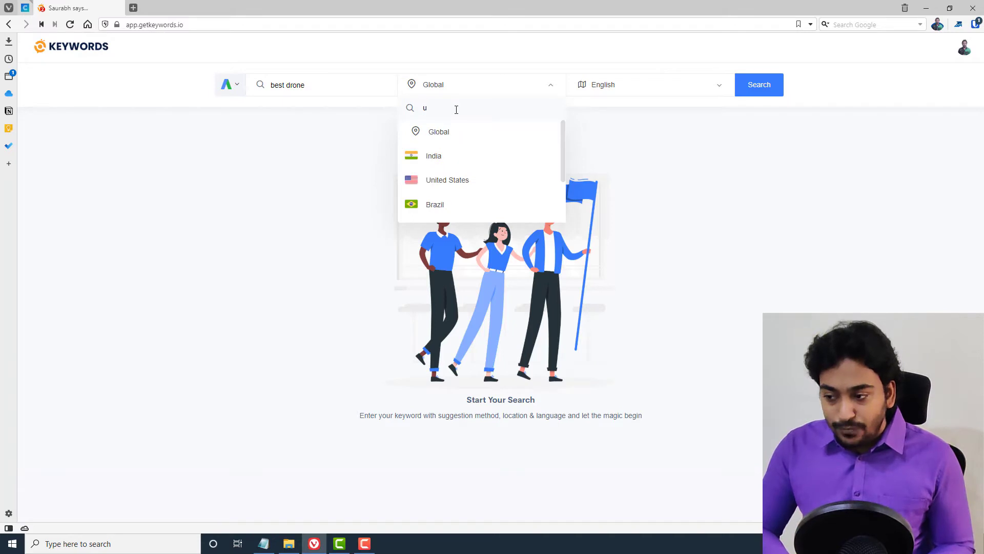
pyautogui.click(457, 182)
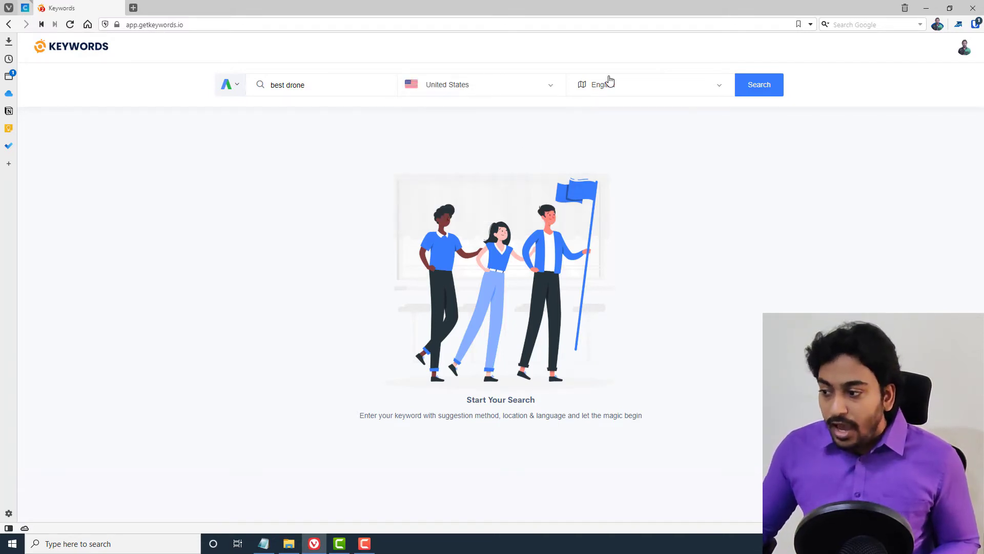
# Set the search language to Chinese (traditional).
pyautogui.click(621, 91)
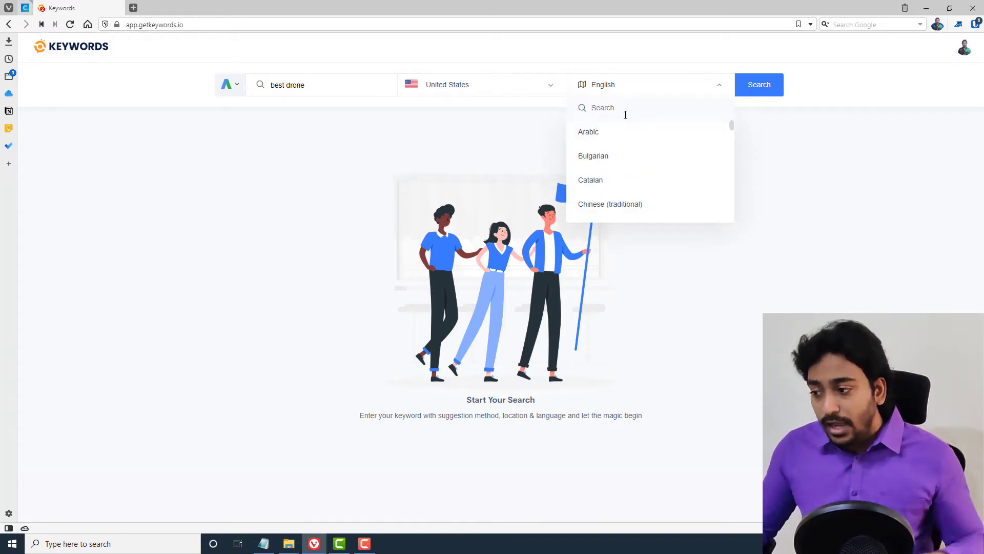
pyautogui.write('spa')
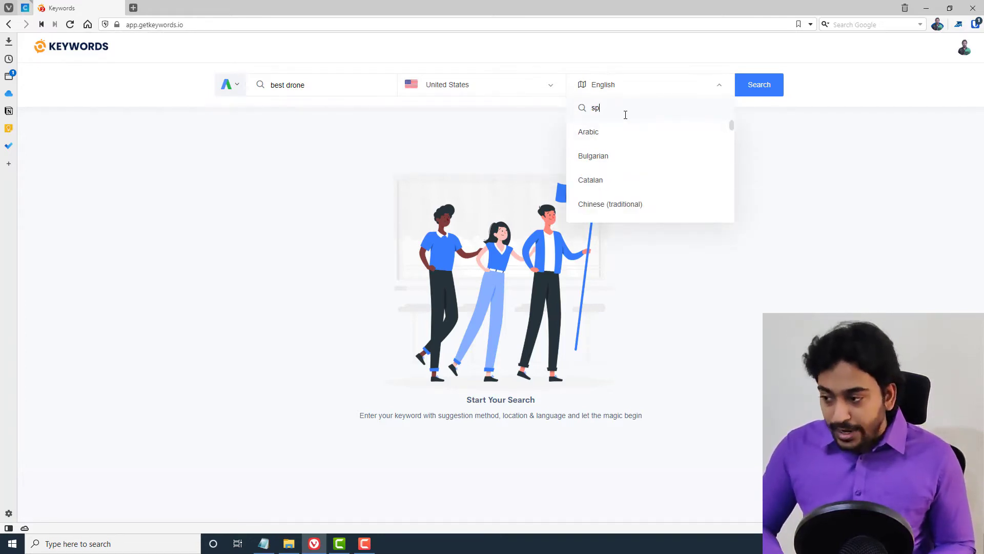
pyautogui.hotkey('ctrl', 'a')
pyautogui.press('BackSpace')
pyautogui.click(662, 207)
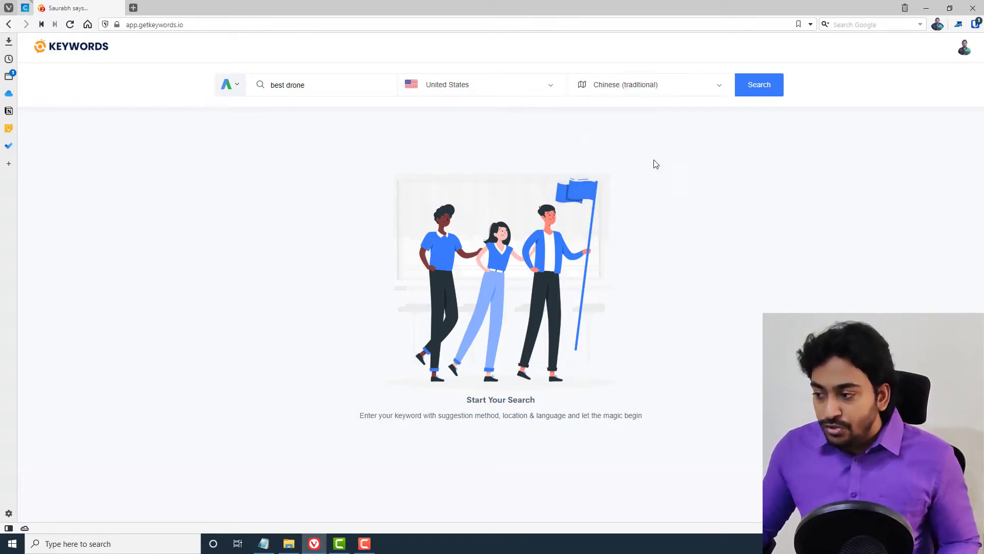
# Set the search language to English and run the keyword search for "best drone".
pyautogui.click(703, 92)
pyautogui.write('en')
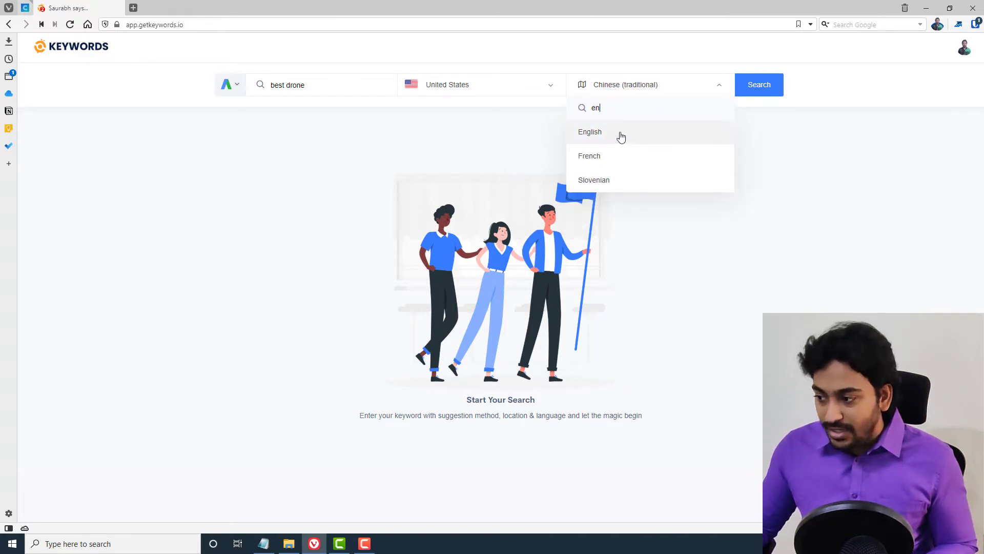
pyautogui.click(622, 134)
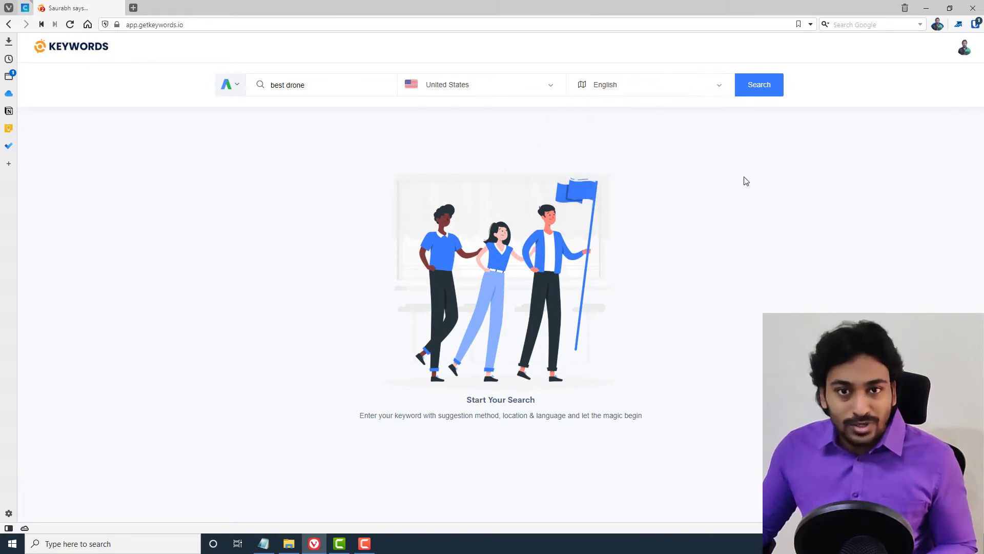
pyautogui.click(757, 86)
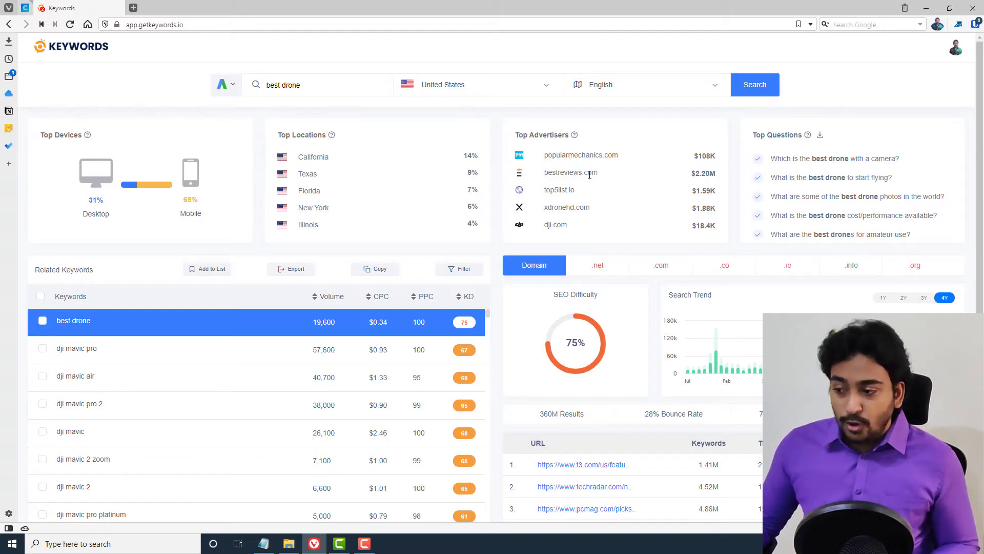
pyautogui.click(224, 85)
pyautogui.scroll(-3, 255, 217)
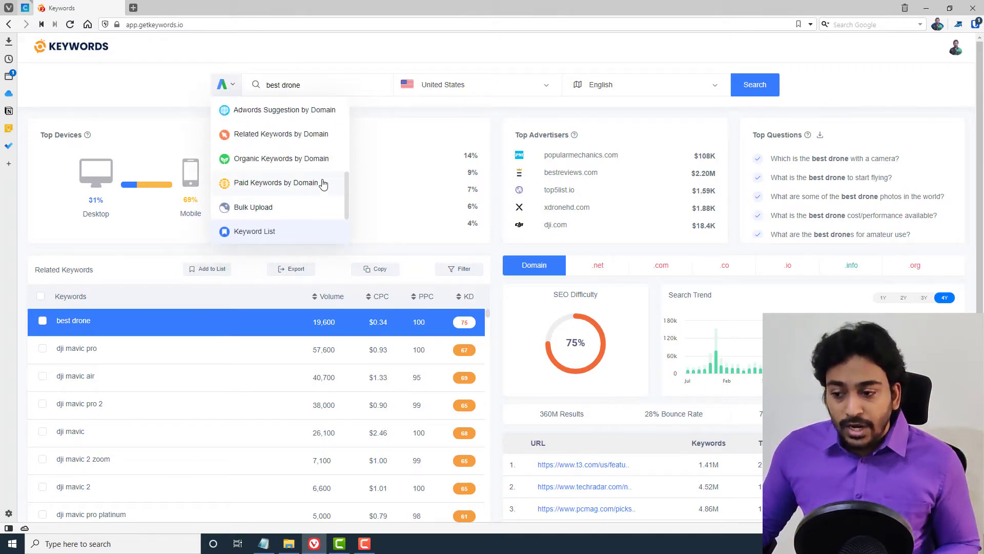
pyautogui.click(381, 113)
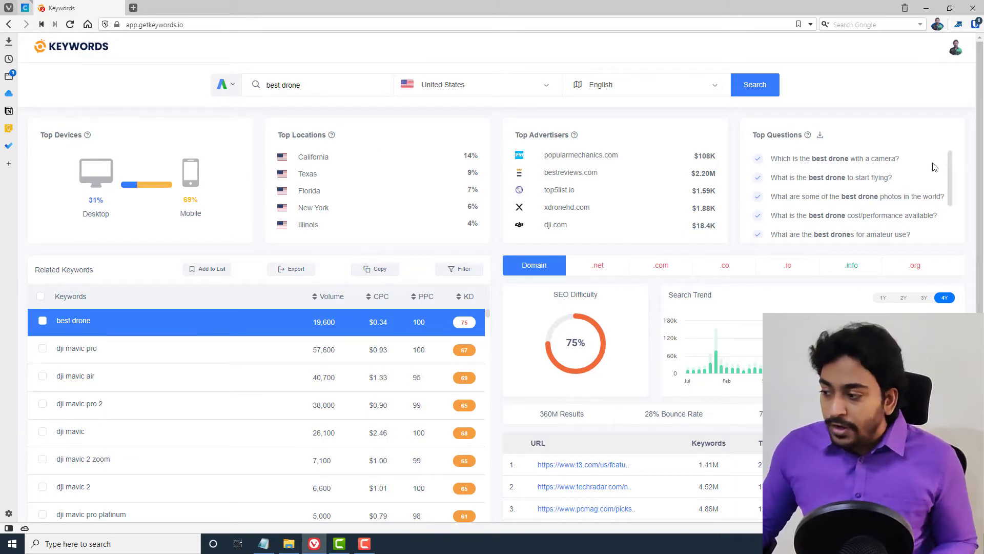
# Examine the top questions and the related keywords list with its volume, CPC, PPC and difficulty columns.
pyautogui.scroll(-5, 862, 180)
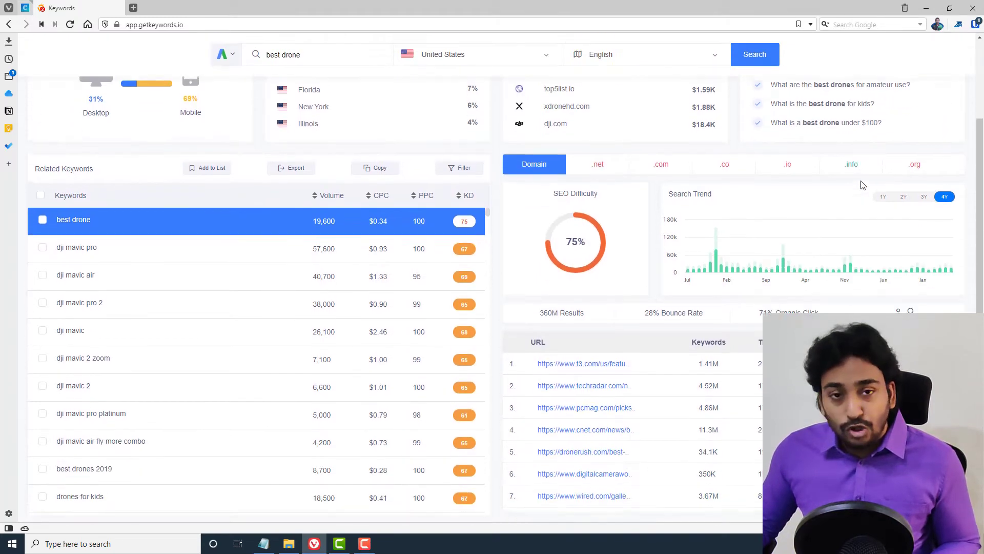
pyautogui.scroll(3, 862, 181)
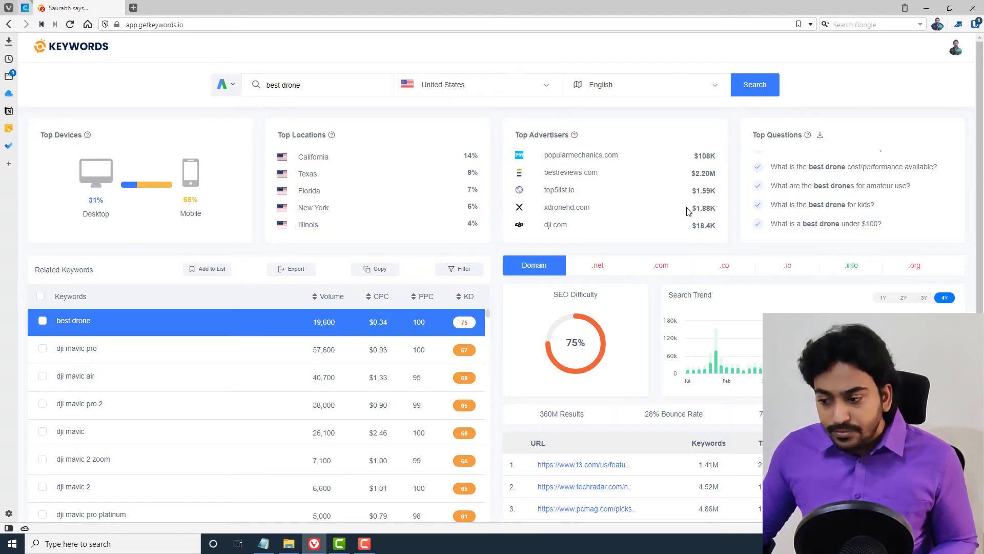
pyautogui.scroll(-1, 476, 184)
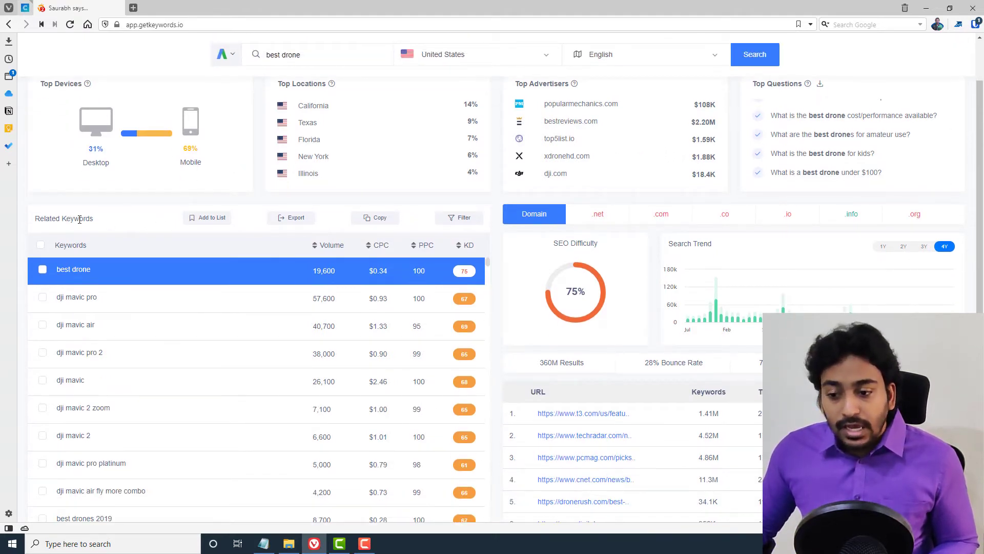
pyautogui.scroll(-1, 141, 240)
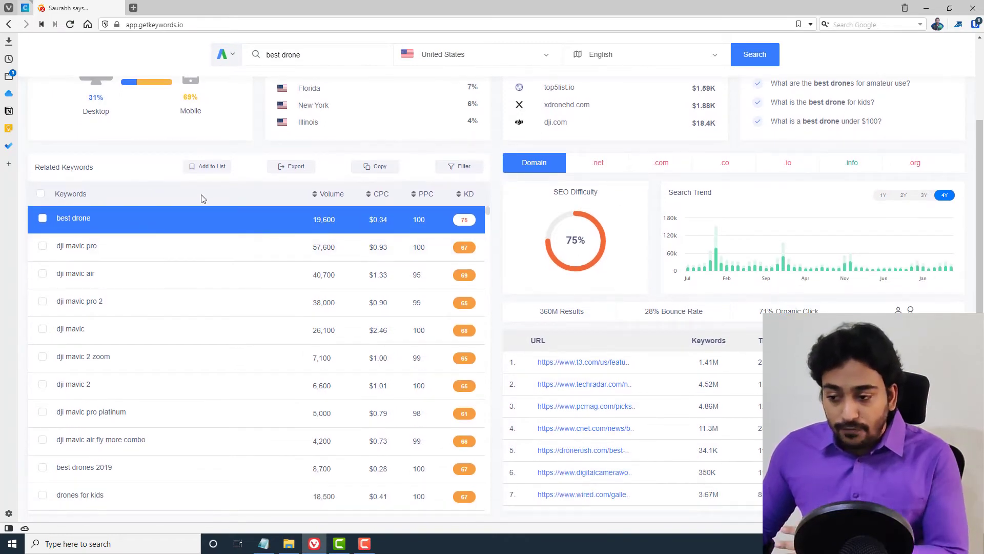
pyautogui.scroll(-10, 211, 287)
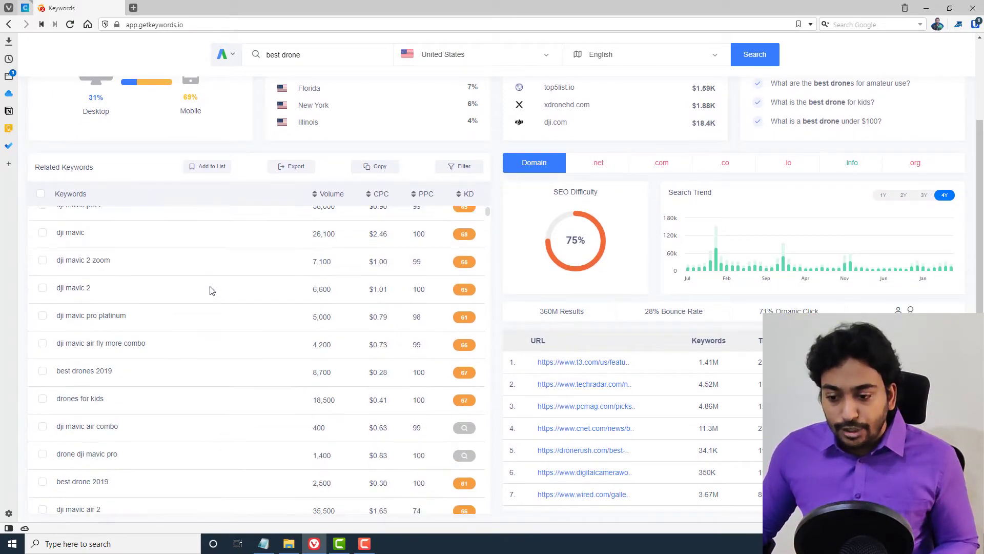
pyautogui.scroll(-5, 208, 276)
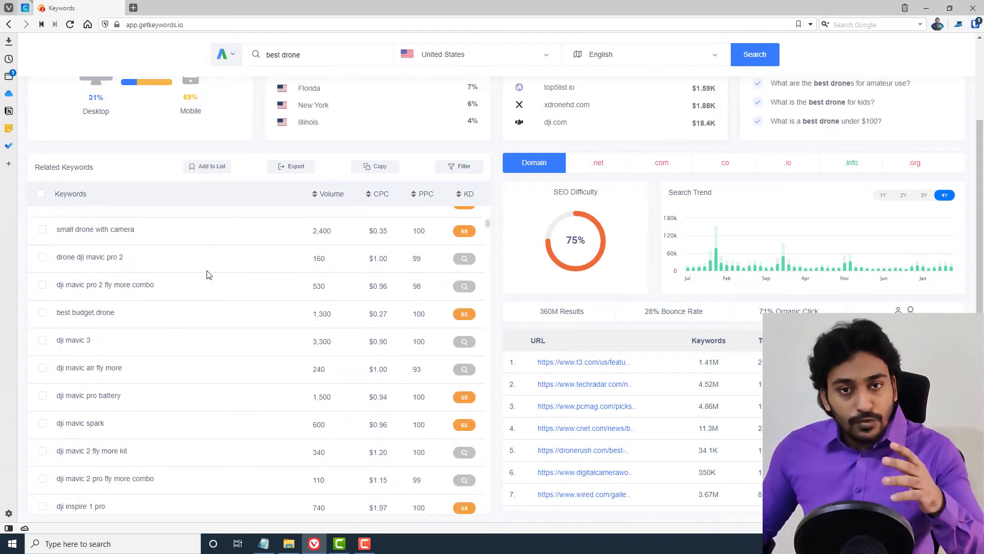
pyautogui.scroll(3, 208, 274)
pyautogui.scroll(12, 209, 274)
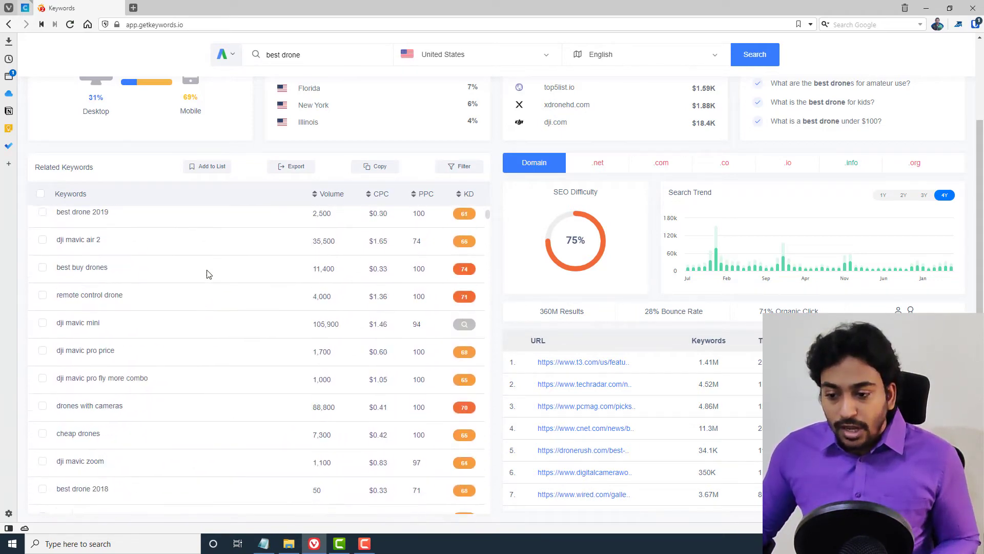
pyautogui.scroll(2, 167, 236)
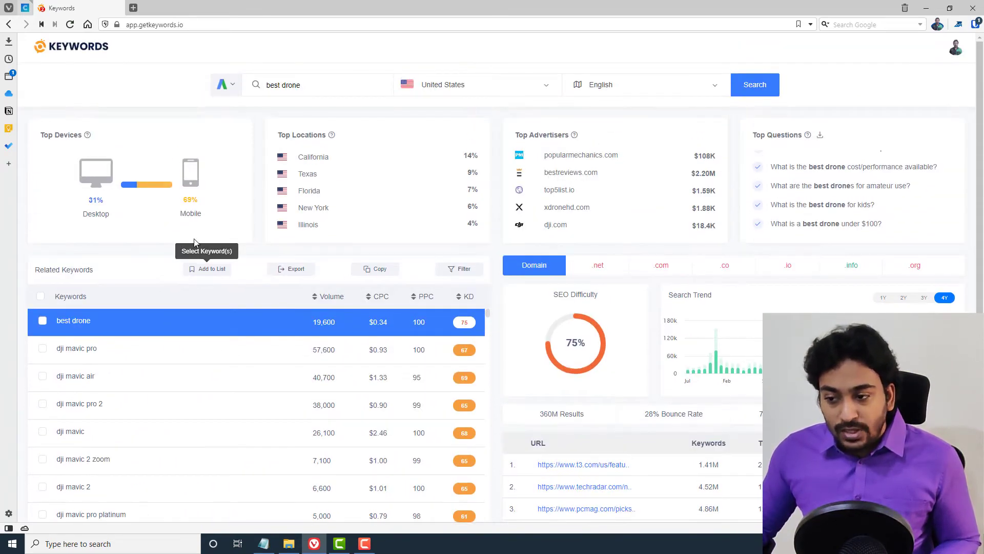
# Select the keywords "best drone" and "dji mavic pro" and view the existing lists they can be added to.
pyautogui.click(42, 321)
pyautogui.click(43, 348)
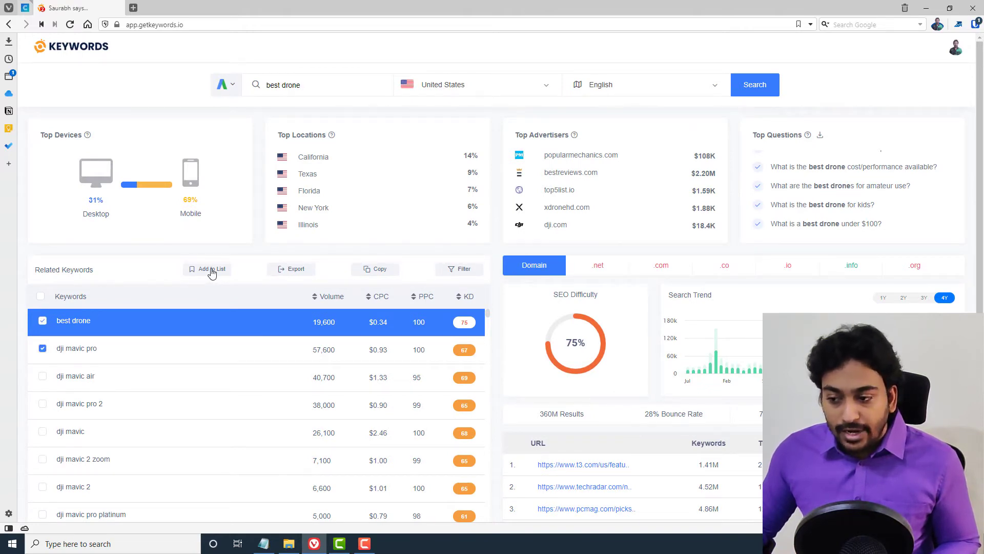
pyautogui.click(212, 272)
pyautogui.click(409, 314)
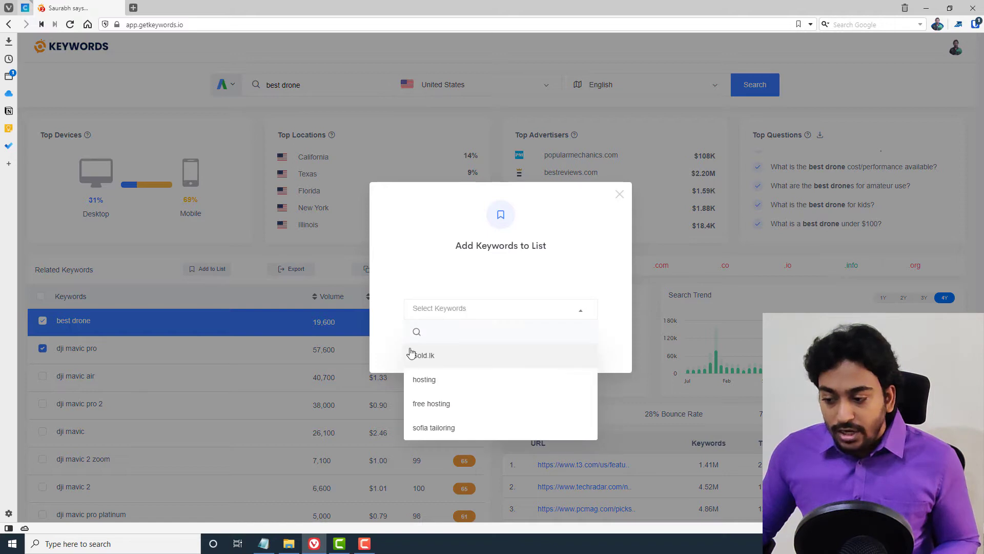
pyautogui.click(360, 345)
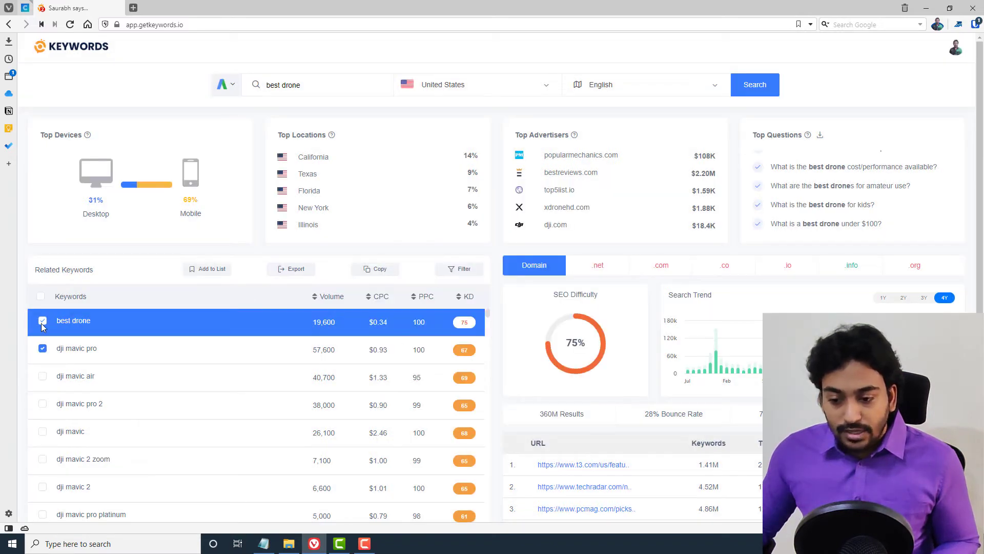
# View the export formats with only "best drone" selected, and reselect "dji mavic pro".
pyautogui.click(42, 348)
pyautogui.click(290, 271)
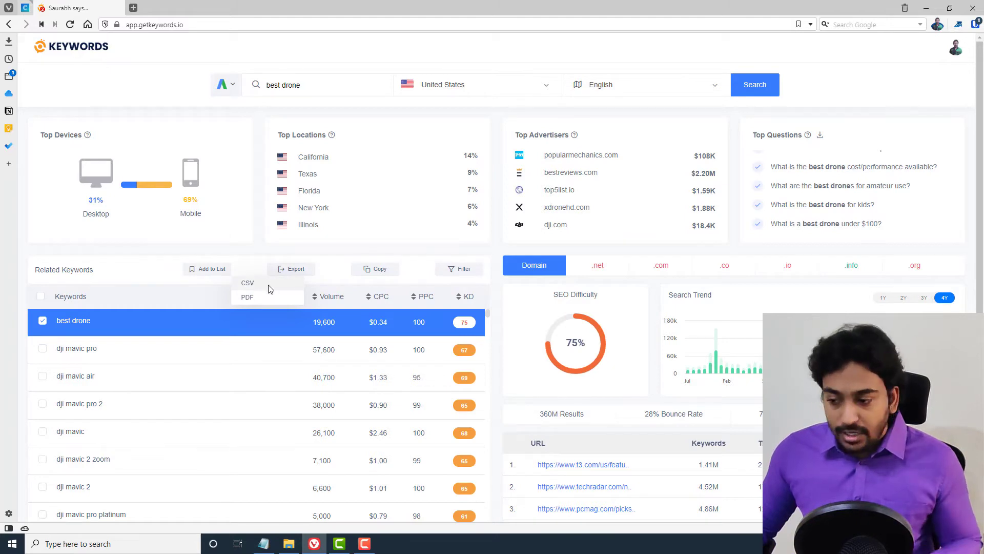
pyautogui.click(43, 348)
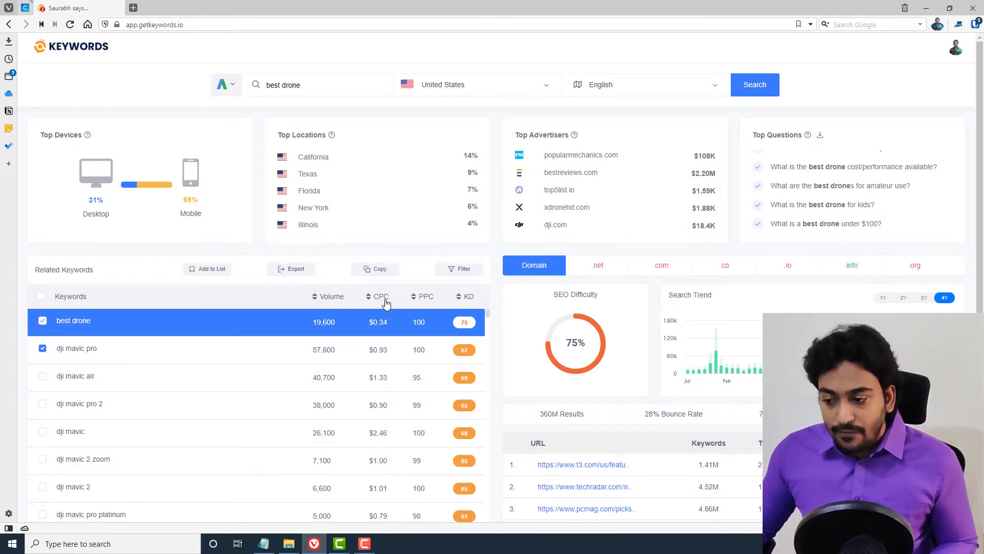
# Copy the selected keywords "best drone" and "dji mavic pro" to the clipboard.
pyautogui.click(382, 269)
pyautogui.click(134, 7)
pyautogui.hotkey('ctrl', 'Tab')
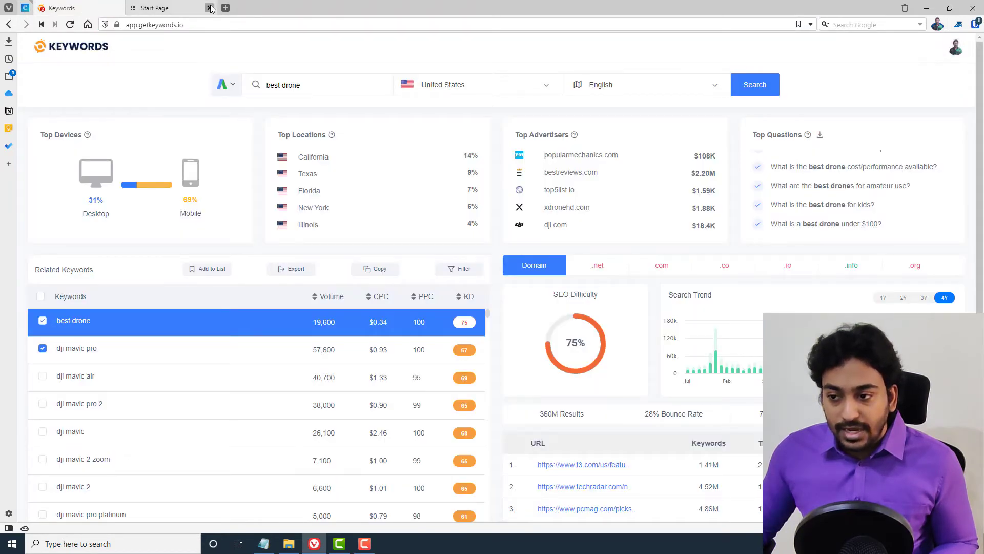
pyautogui.click(209, 8)
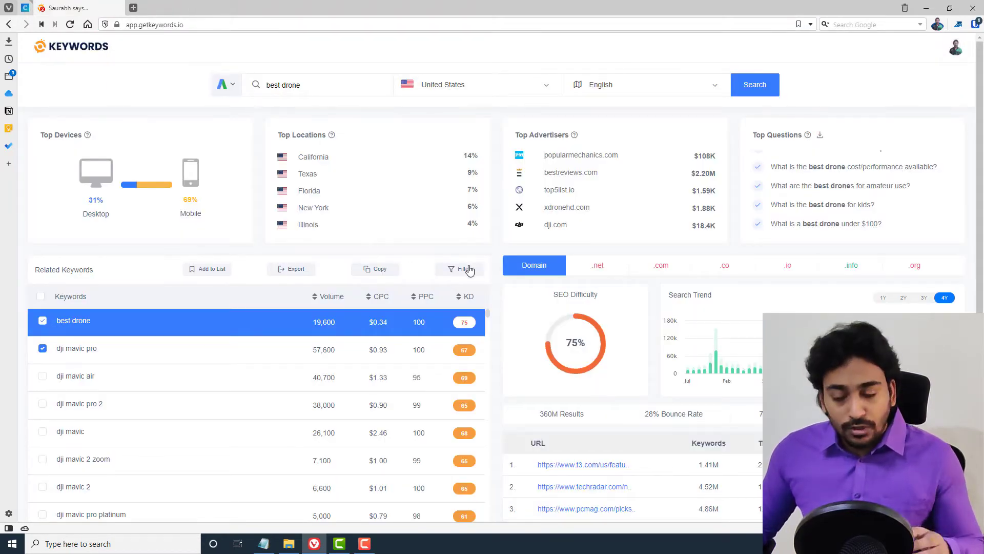
# Open the filter options for the related keywords and set the minimum search volume to 100.
pyautogui.scroll(-2, 481, 314)
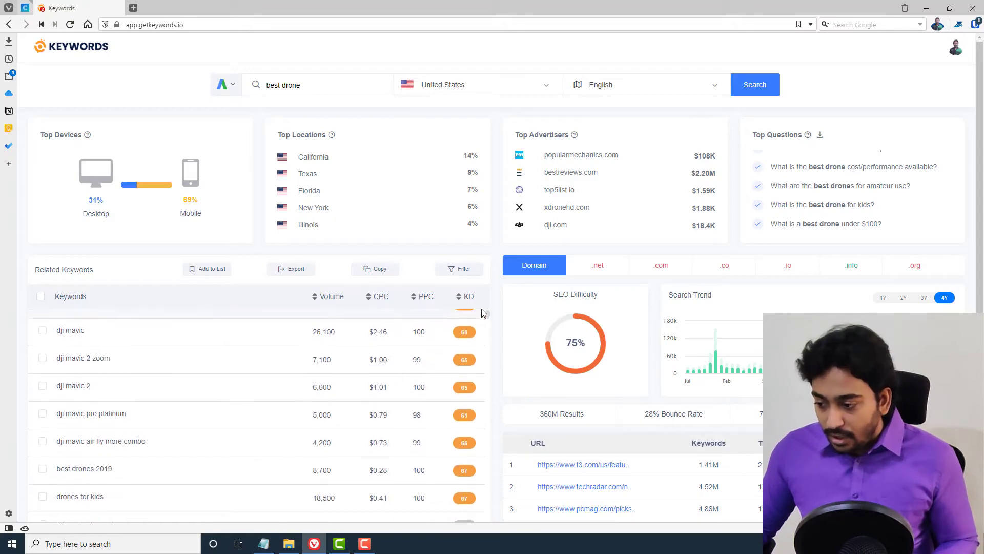
pyautogui.moveTo(486, 314); pyautogui.dragTo(484, 480)
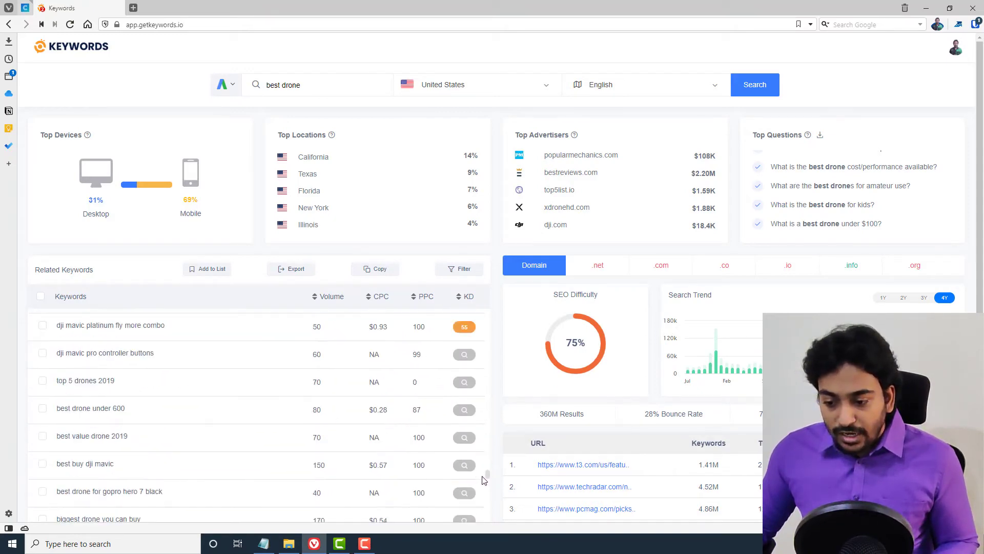
pyautogui.click(458, 269)
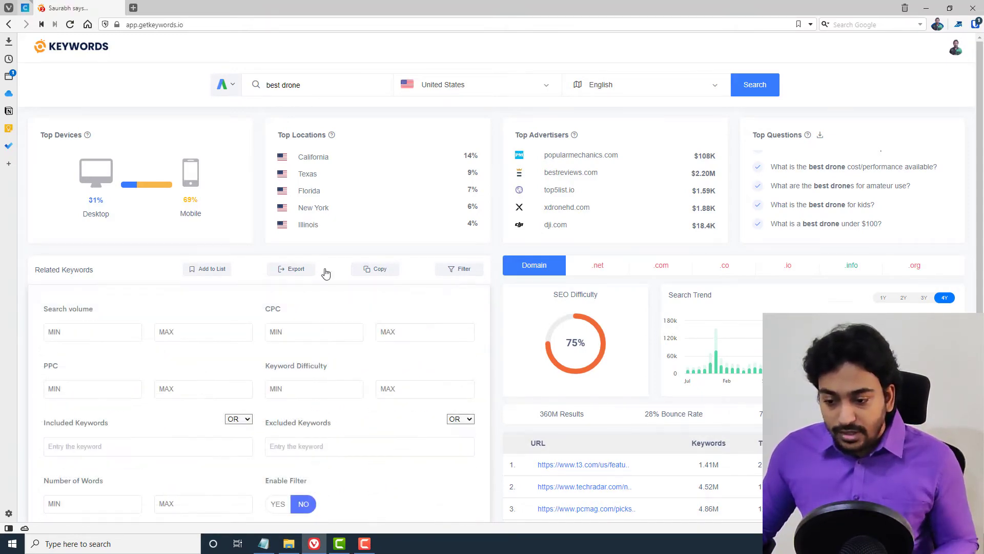
pyautogui.scroll(-2, 206, 270)
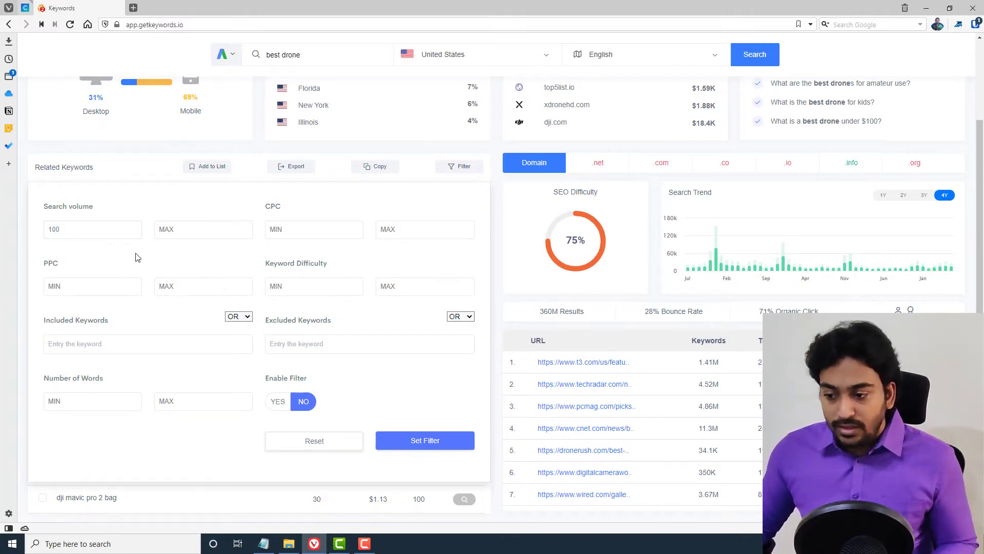
pyautogui.click(281, 229)
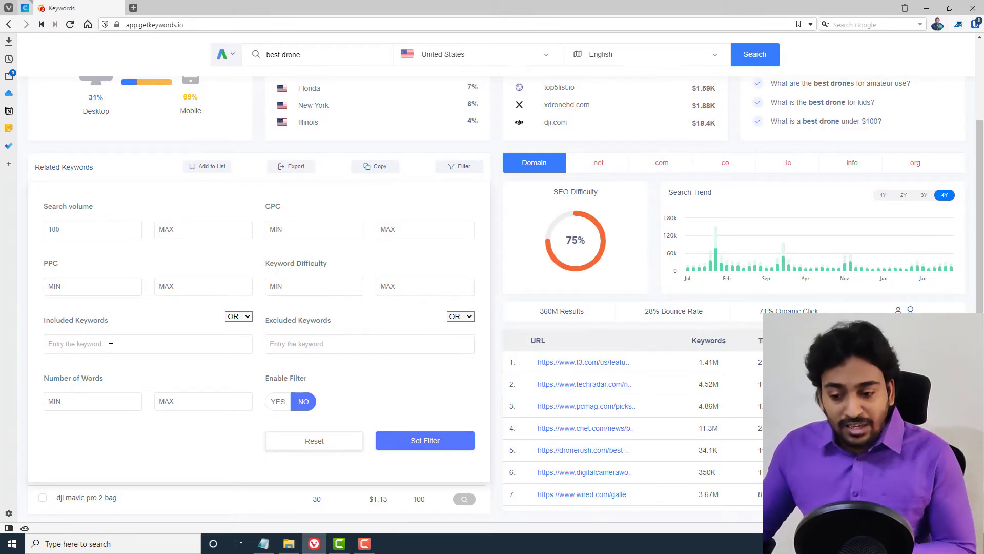
# Add "kids" and "2020" as included keywords in the filter.
pyautogui.click(89, 341)
pyautogui.write('kids')
pyautogui.press('Return')
pyautogui.write('2020')
pyautogui.press('Return')
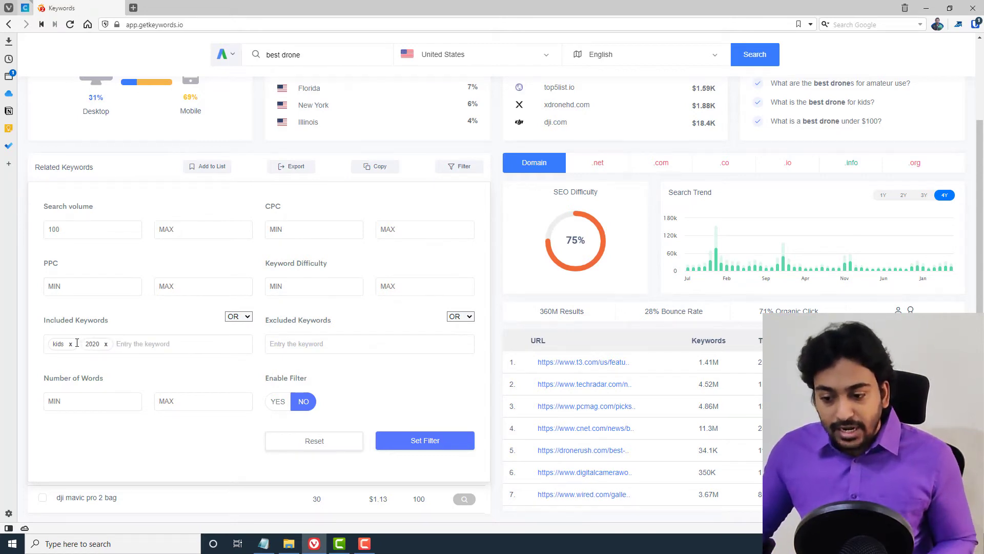
# Check the OR and AND matching options for the included keywords, keeping OR.
pyautogui.click(245, 316)
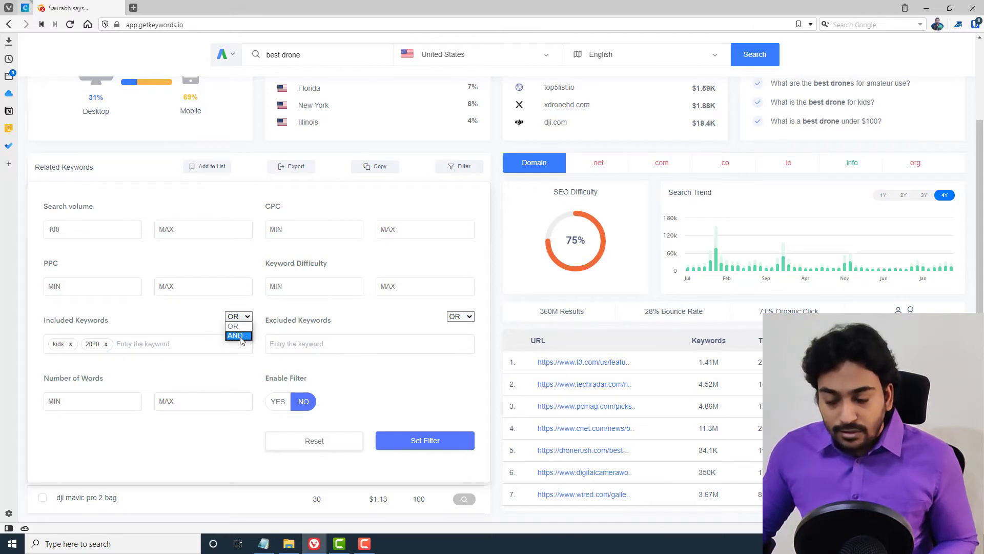
pyautogui.click(201, 315)
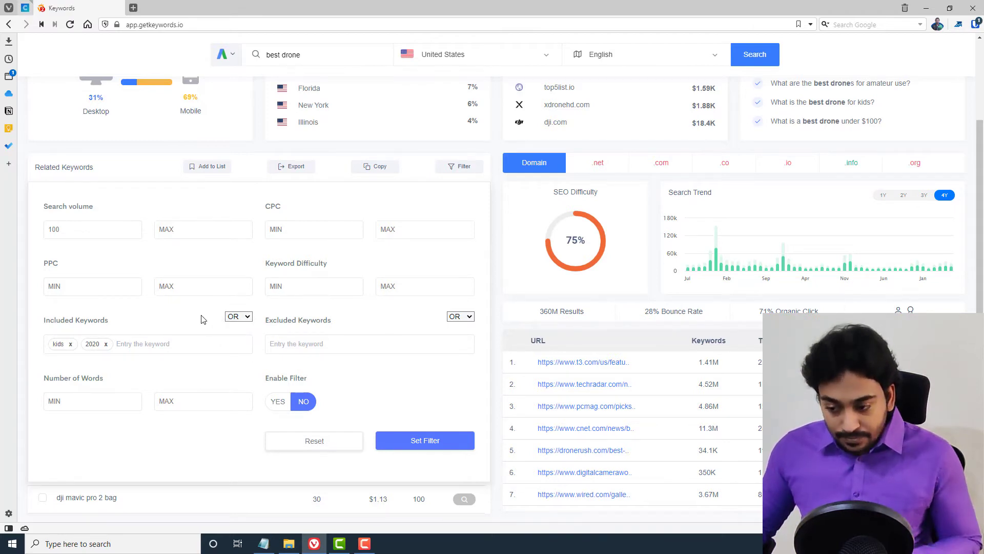
pyautogui.click(242, 314)
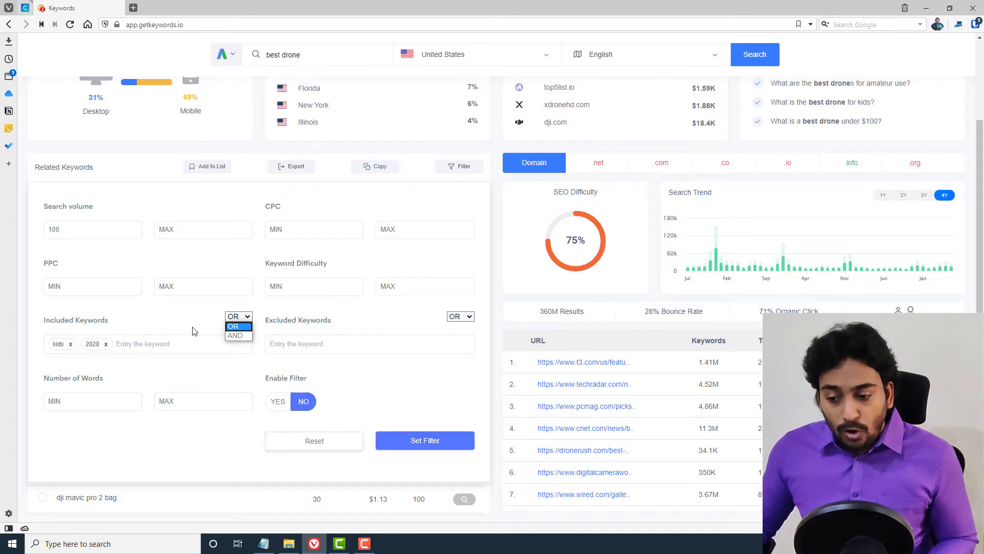
pyautogui.click(138, 334)
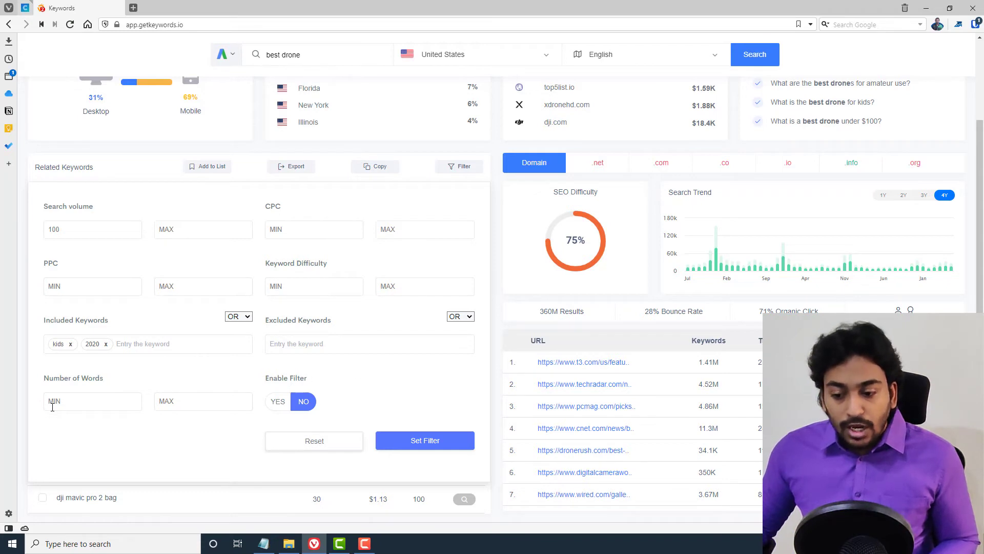
# Set the minimum number of words to 3, enable the filter and apply it to the related keywords.
pyautogui.click(51, 402)
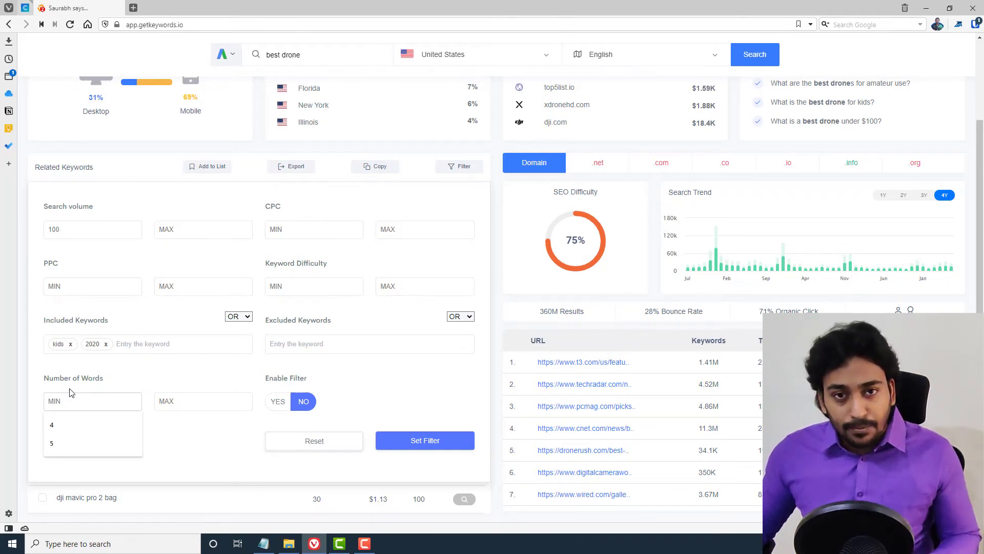
pyautogui.write('3')
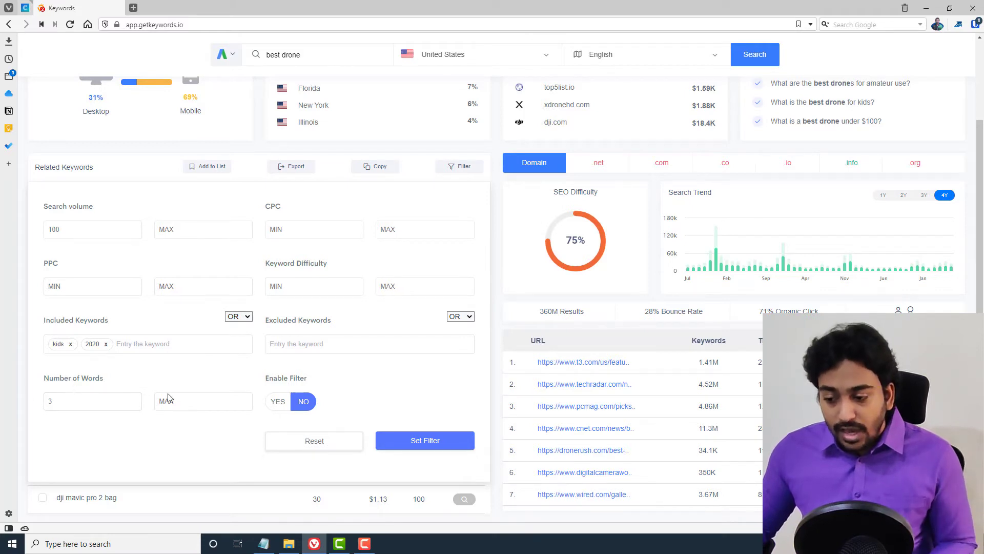
pyautogui.click(409, 442)
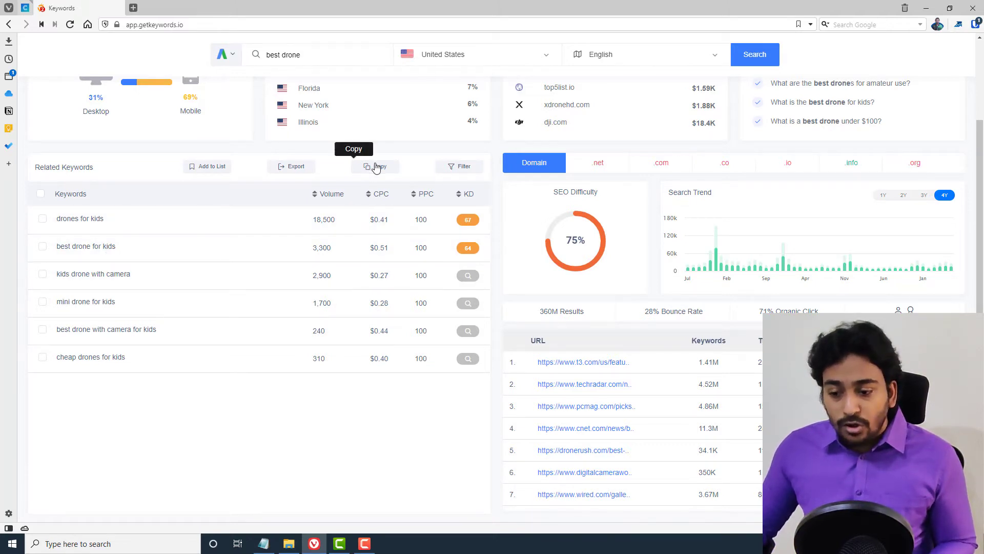
# Remove the filter from the related keywords and deselect "dji mavic pro" and "best drone".
pyautogui.click(461, 169)
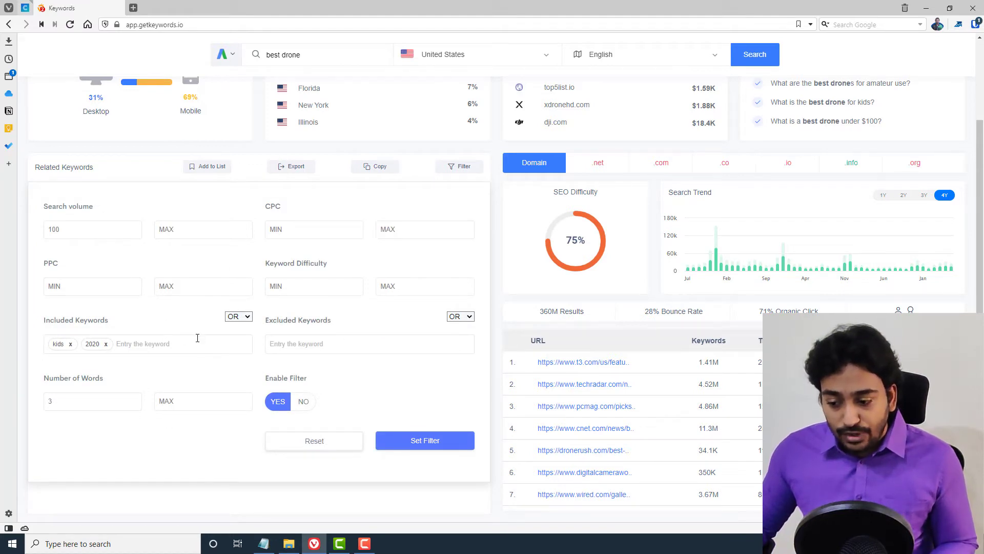
pyautogui.click(493, 226)
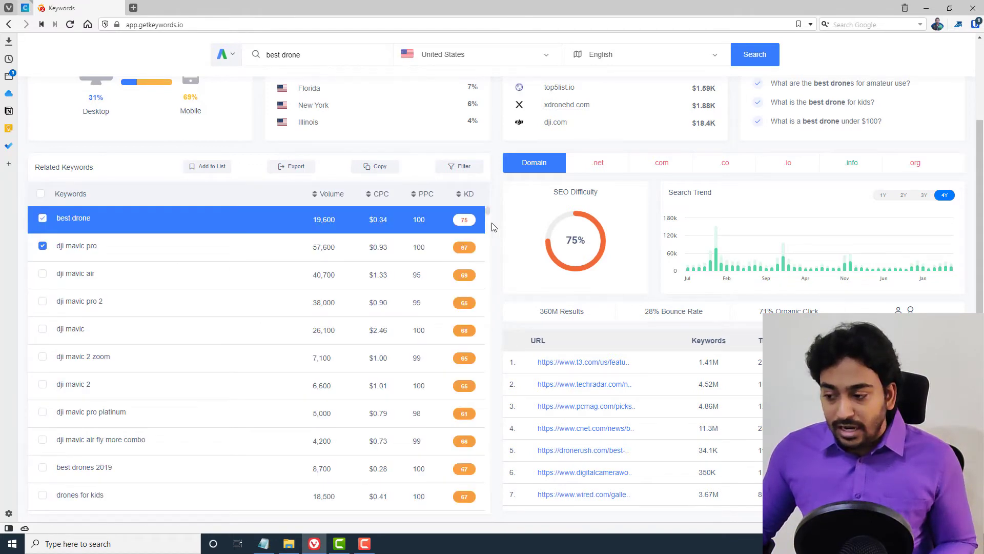
pyautogui.click(43, 246)
pyautogui.click(42, 219)
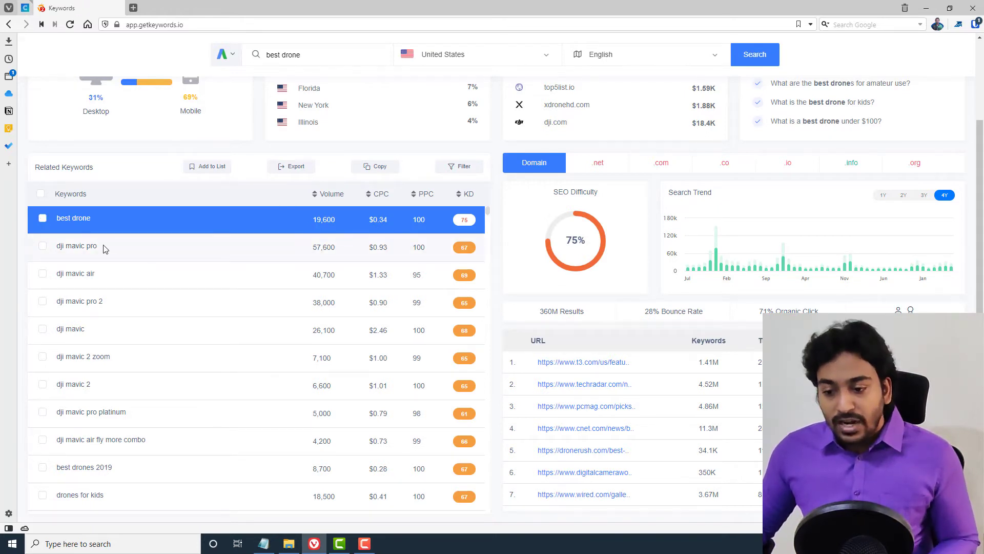
# Load the details for the related keyword "dji mavic pro" and review the keyword difficulty scores in the list.
pyautogui.click(139, 249)
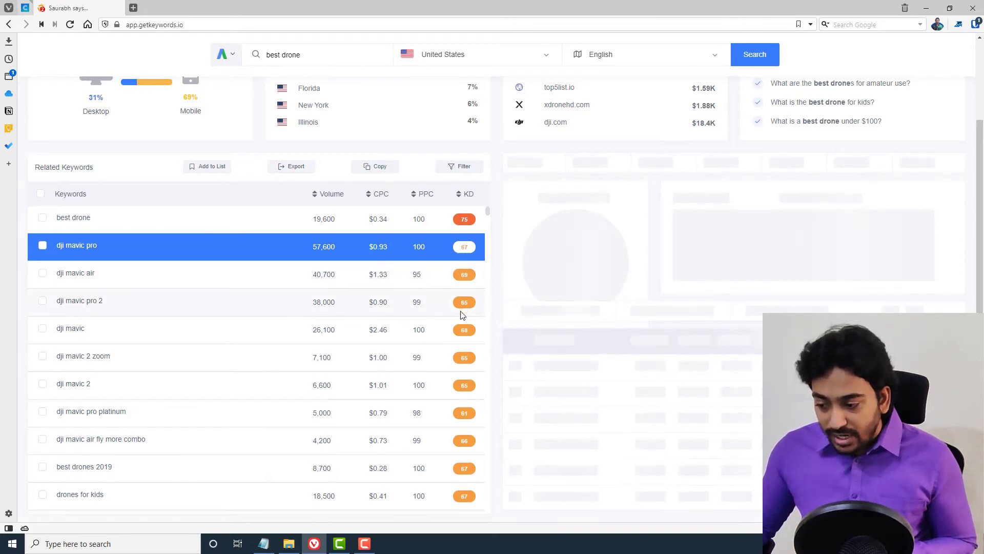
pyautogui.scroll(-3, 460, 312)
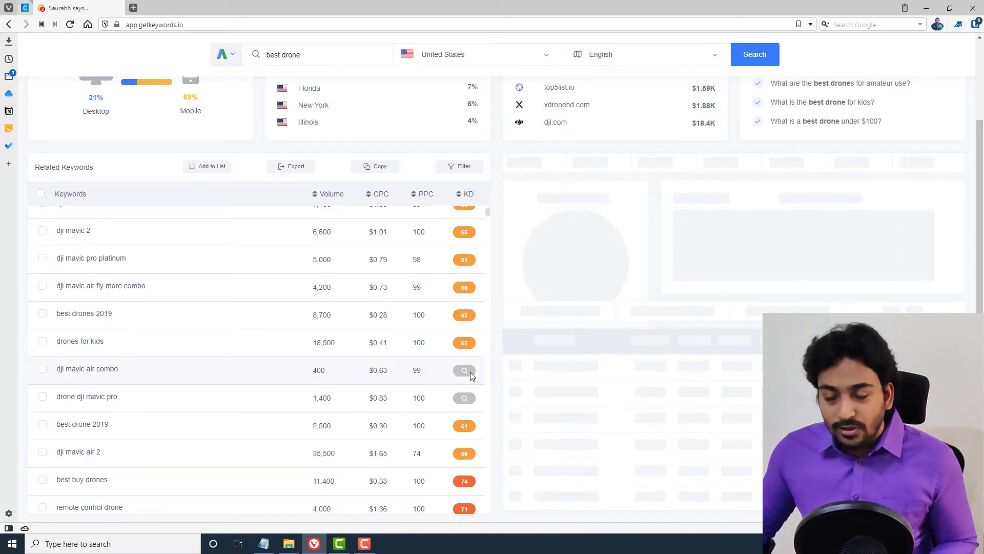
pyautogui.scroll(-3, 451, 376)
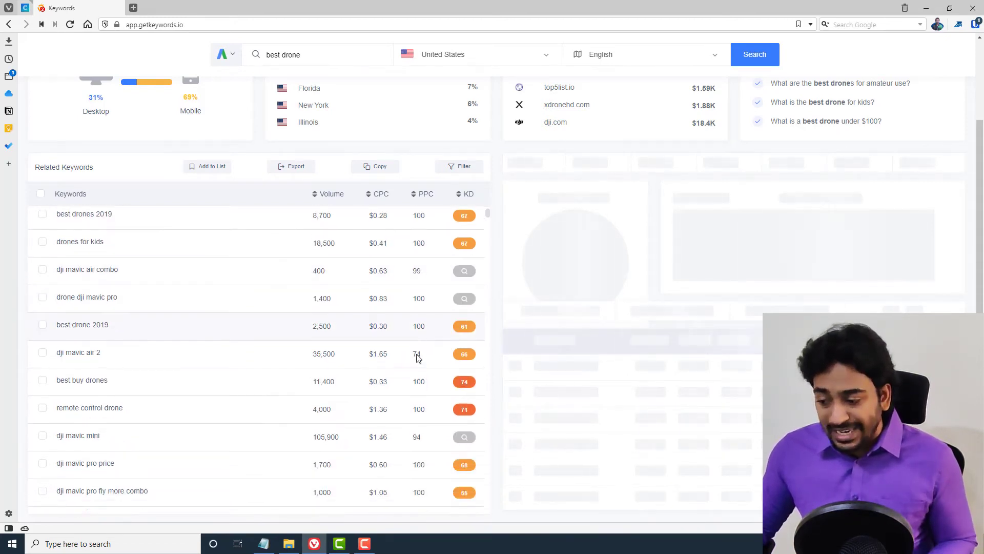
pyautogui.scroll(10, 404, 386)
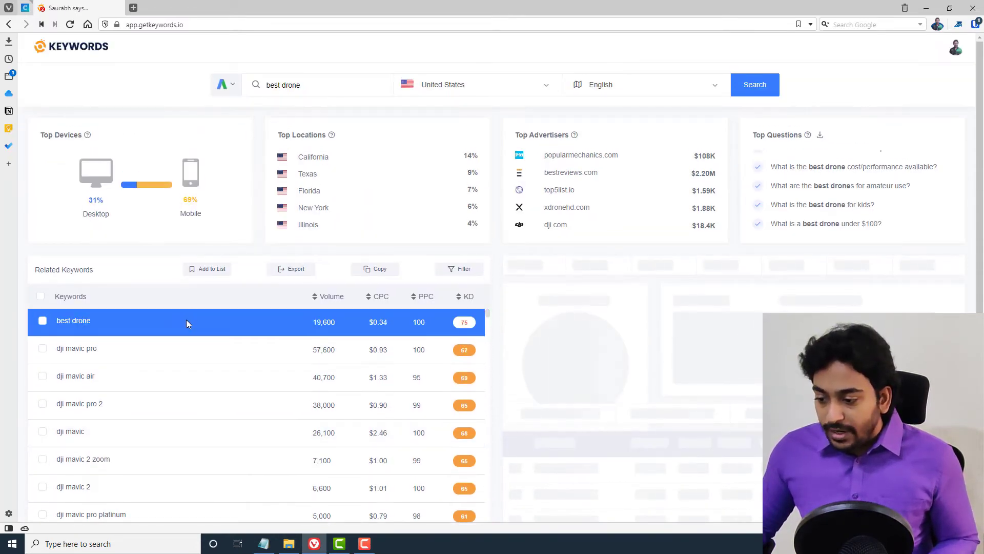
# Review the "best drone" keyword details and check the availability of its domain extensions from .info to .org.
pyautogui.scroll(-3, 202, 279)
pyautogui.scroll(2, 548, 189)
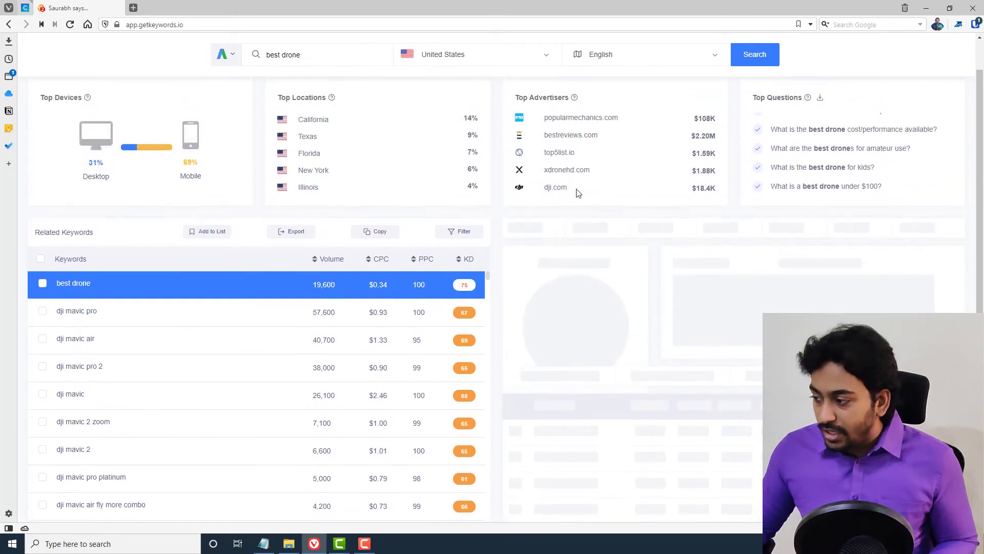
pyautogui.scroll(-2, 960, 251)
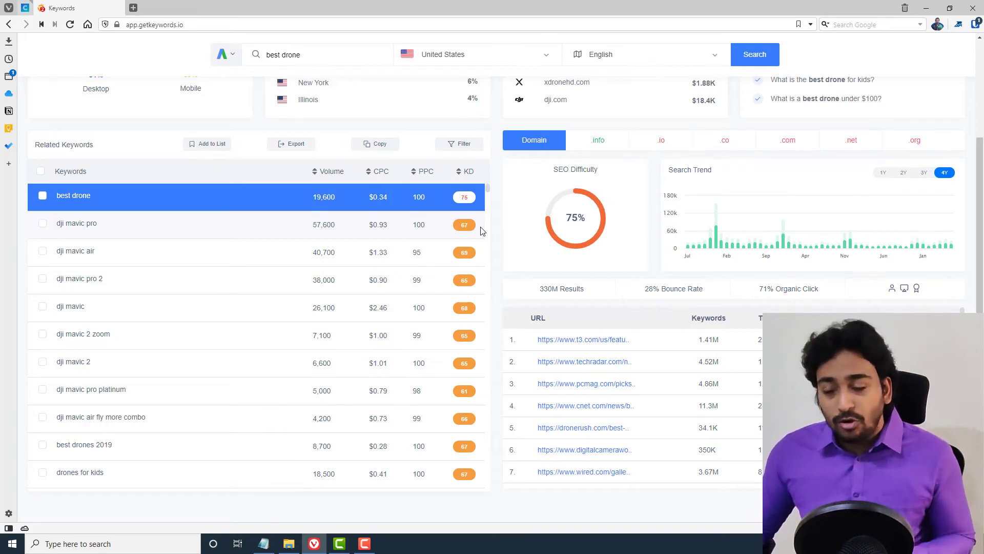
pyautogui.scroll(1, 474, 226)
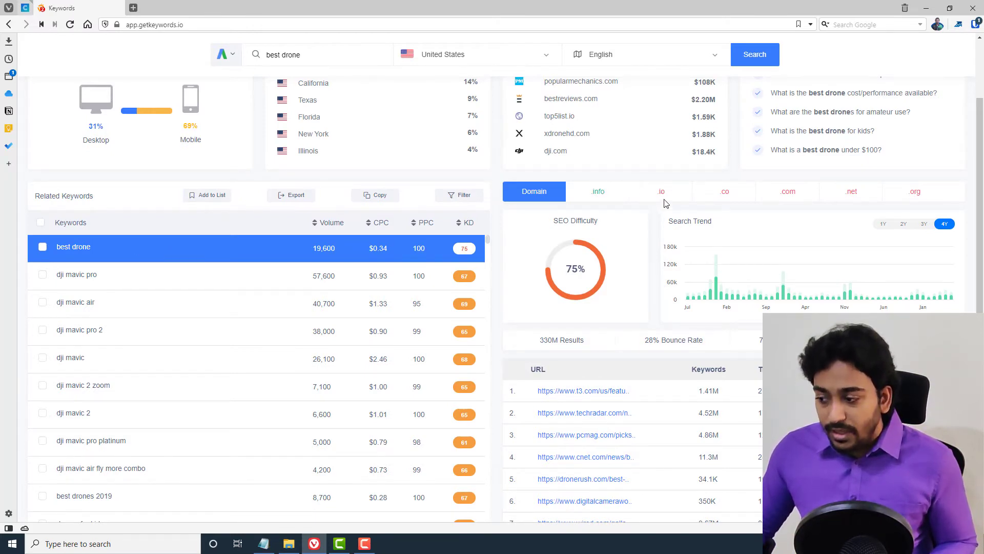
pyautogui.moveTo(662, 194)
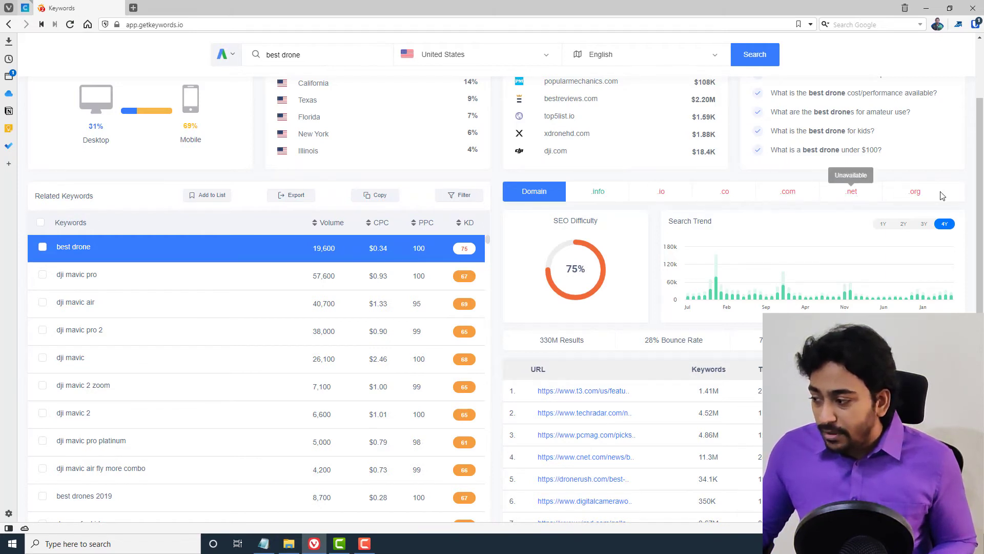
# Compare the search trend over 1Y, 2Y, 3Y and 4Y, ending on 4Y, and inspect the chart's monthly click figures.
pyautogui.scroll(-1, 666, 201)
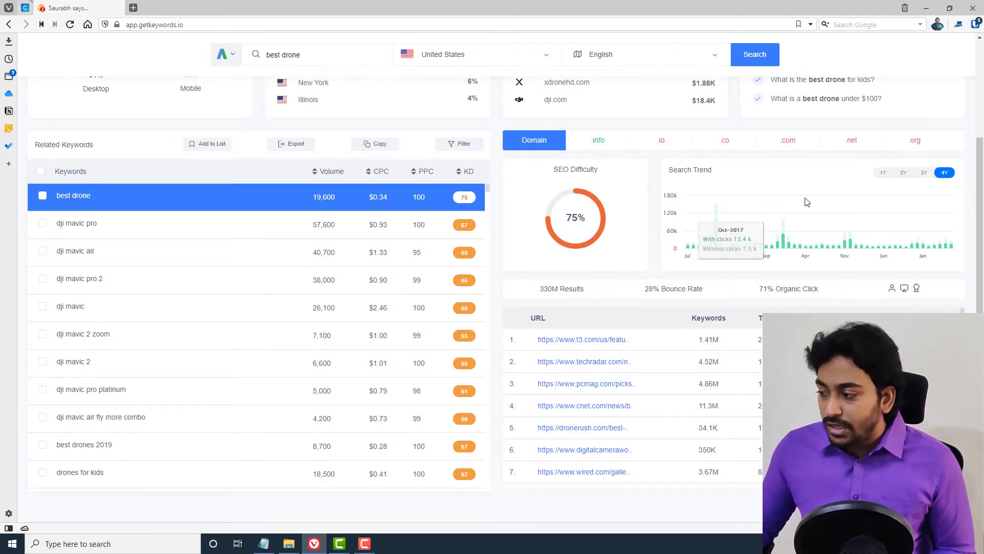
pyautogui.click(884, 173)
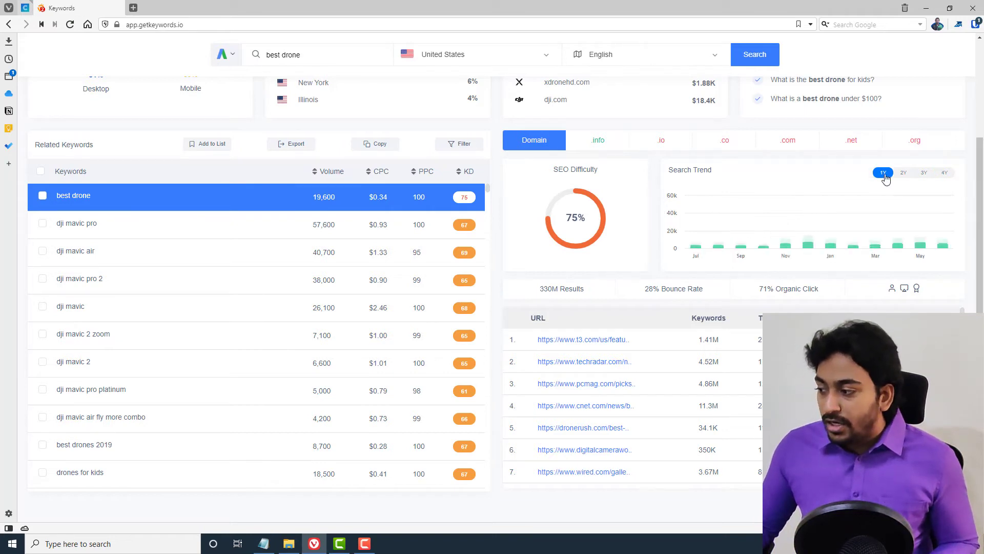
pyautogui.click(905, 174)
pyautogui.click(924, 174)
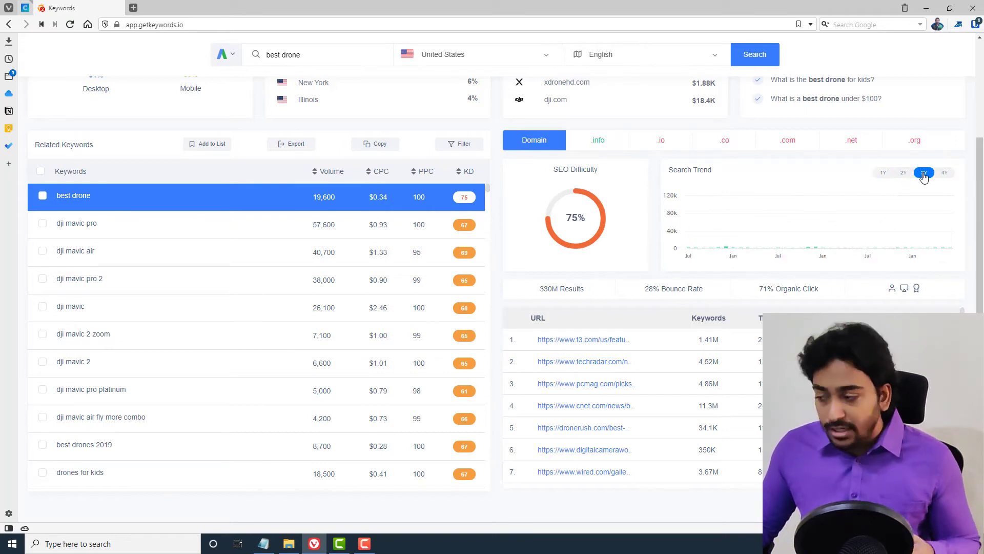
pyautogui.click(944, 174)
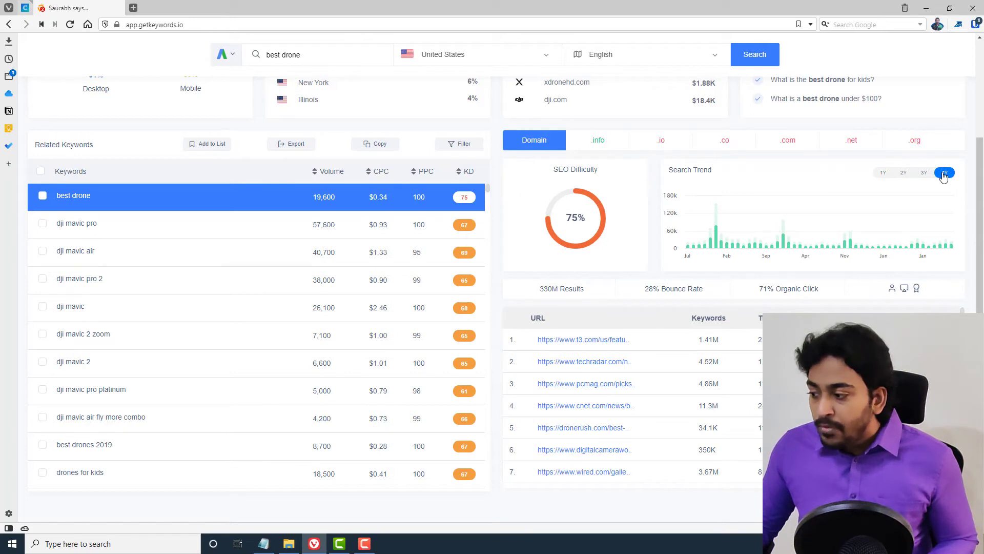
pyautogui.moveTo(720, 224)
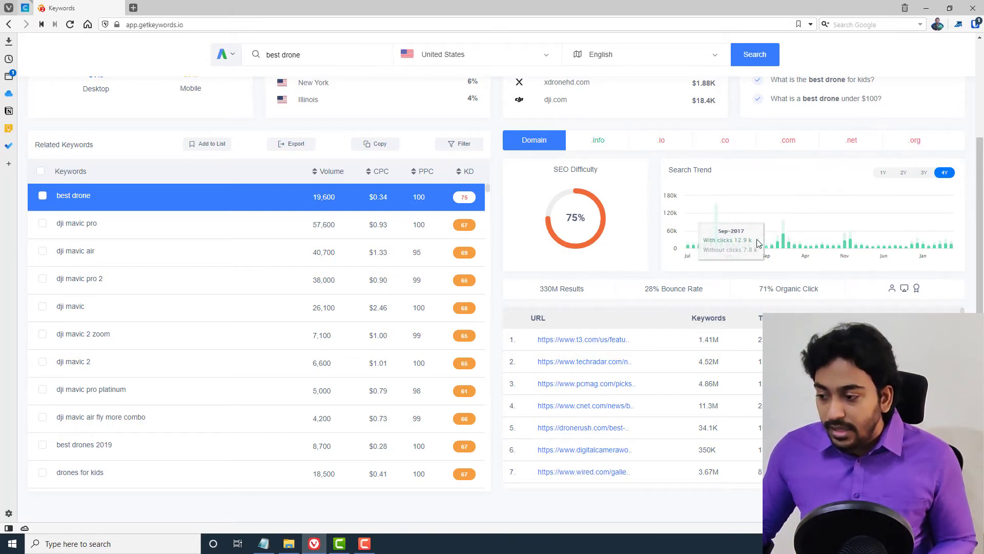
# Examine the number of results, the bounce rate and the organic click share for "best drone".
pyautogui.moveTo(541, 290); pyautogui.dragTo(586, 290)
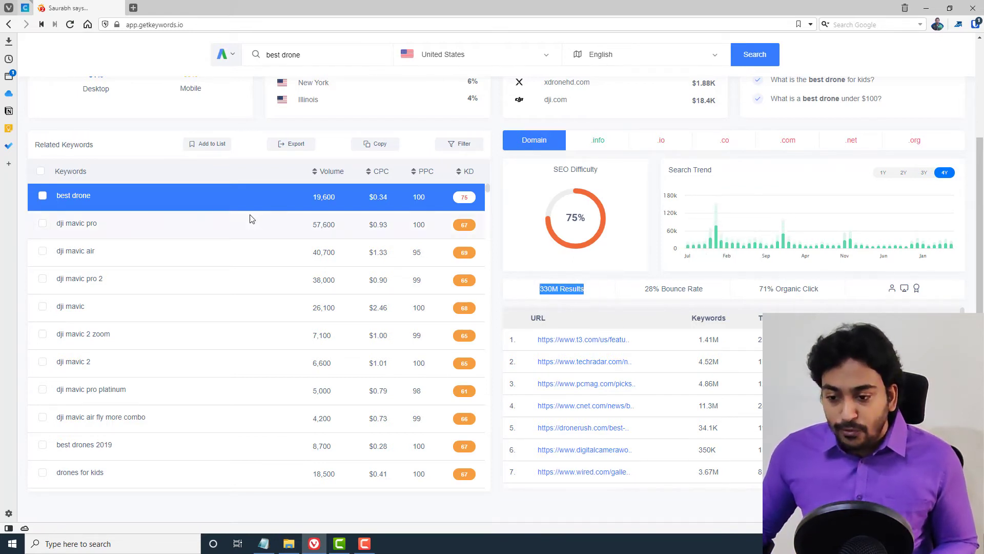
pyautogui.moveTo(642, 290); pyautogui.dragTo(719, 293)
pyautogui.click(719, 293)
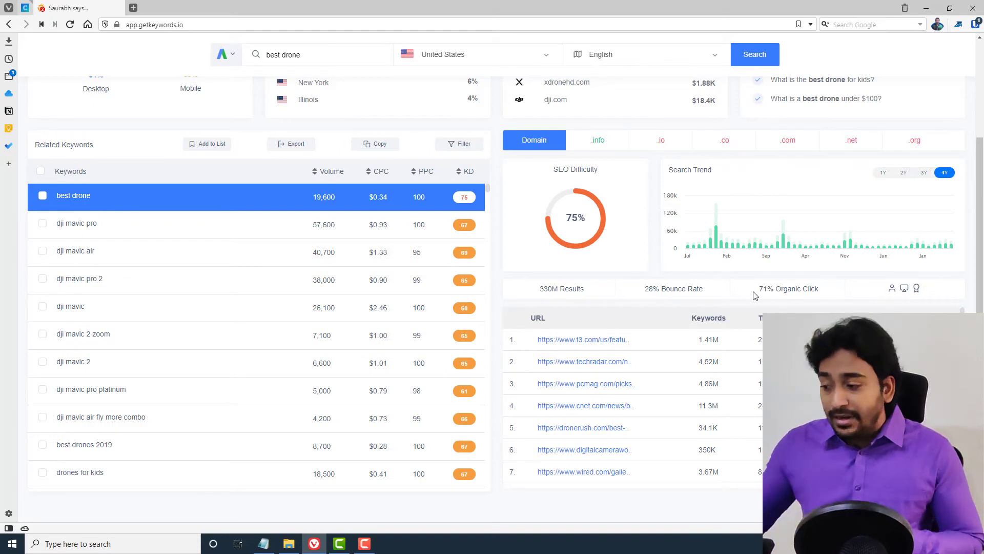
pyautogui.moveTo(757, 289); pyautogui.dragTo(773, 289)
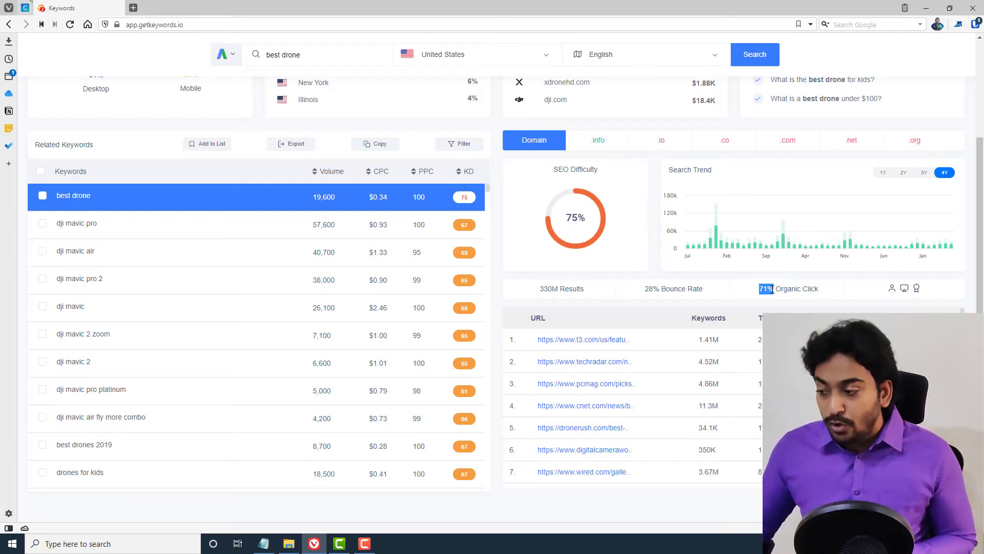
pyautogui.click(758, 296)
pyautogui.moveTo(758, 290)
pyautogui.mouseDown()
pyautogui.moveTo(773, 291)
pyautogui.moveTo(758, 294)
pyautogui.mouseUp()
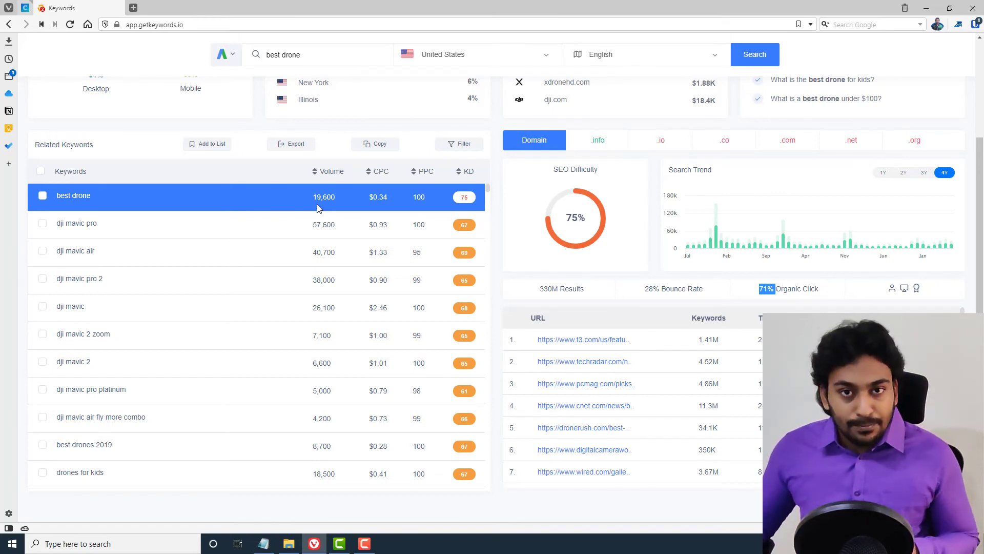
pyautogui.click(826, 295)
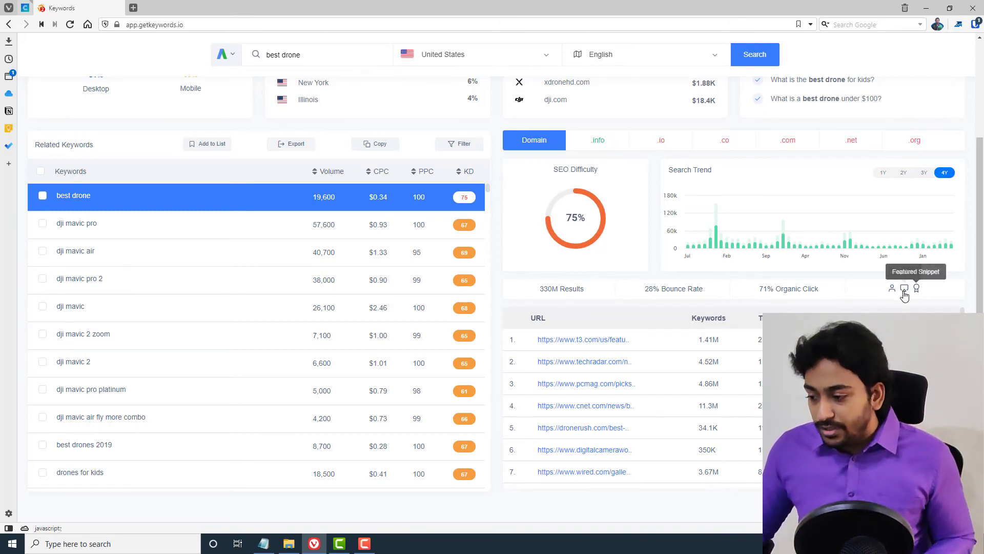
# Examine the ranking URLs for "best drone", comparing their keywords, traffic, backlinks, FB and inTitle values.
pyautogui.scroll(-2, 579, 353)
pyautogui.scroll(2, 564, 369)
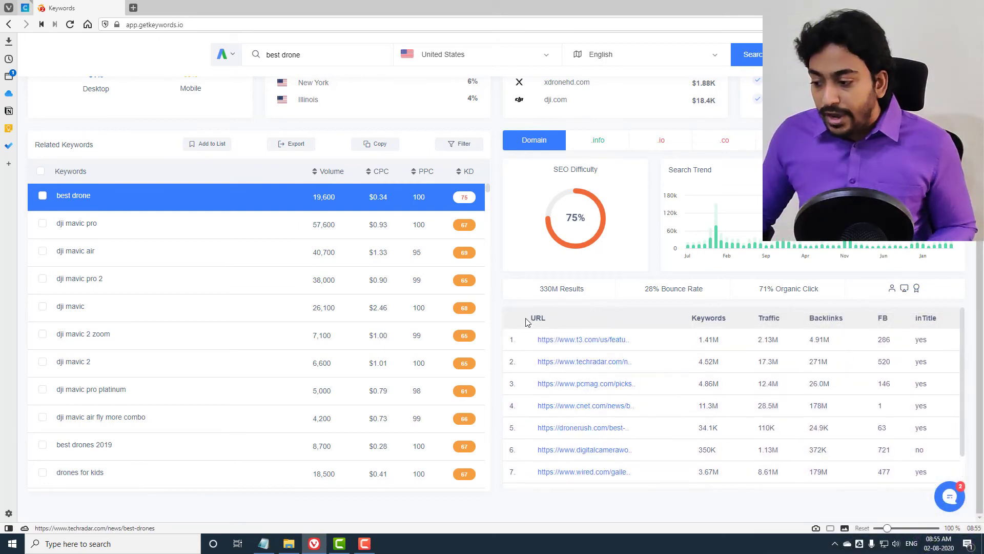
pyautogui.scroll(-2, 533, 358)
pyautogui.scroll(2, 524, 363)
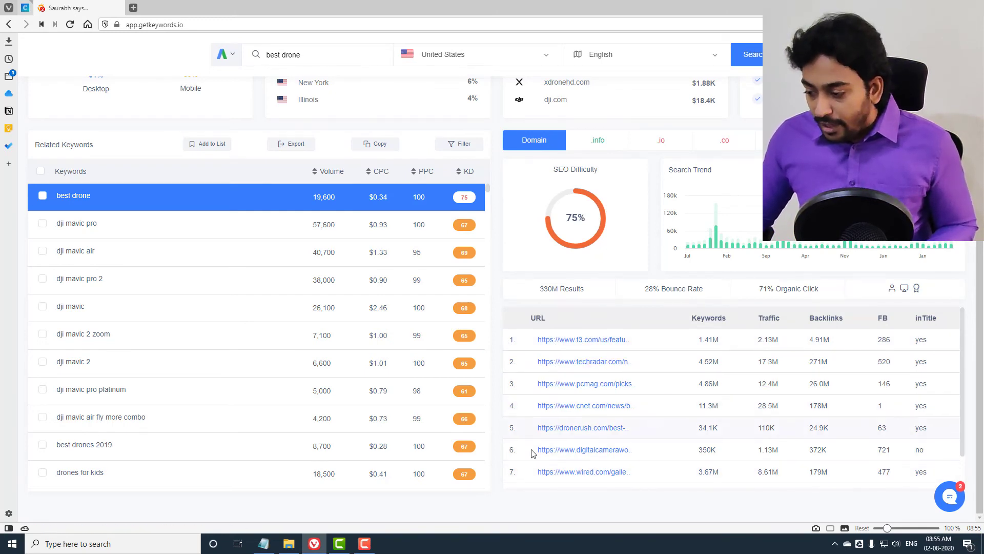
pyautogui.scroll(-1, 535, 454)
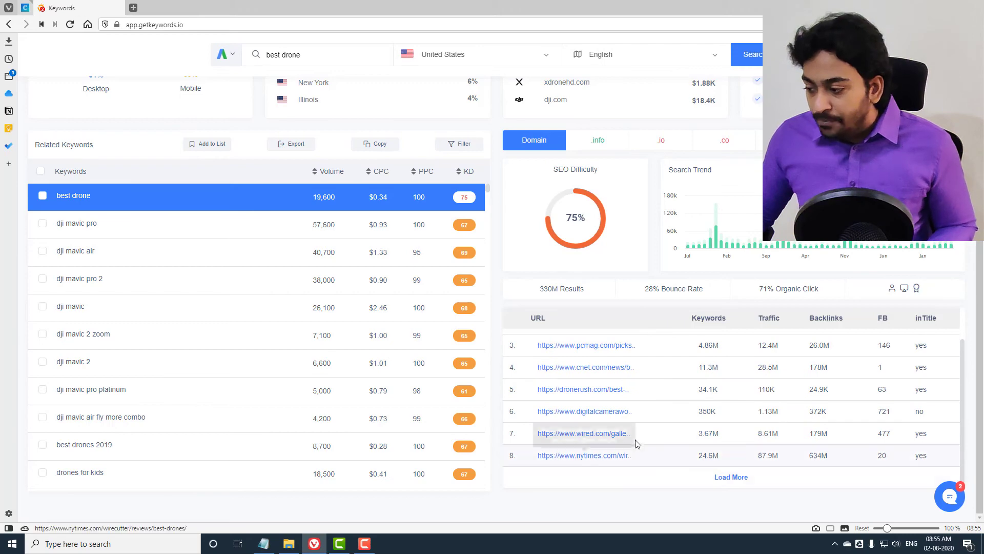
pyautogui.scroll(4, 660, 436)
pyautogui.scroll(-3, 661, 433)
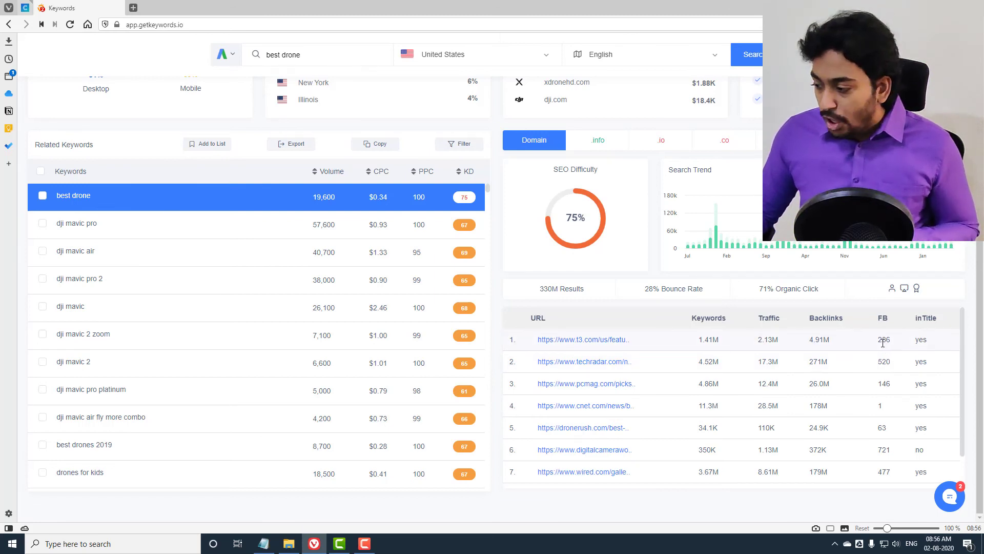
pyautogui.scroll(-1, 877, 366)
pyautogui.scroll(1, 861, 461)
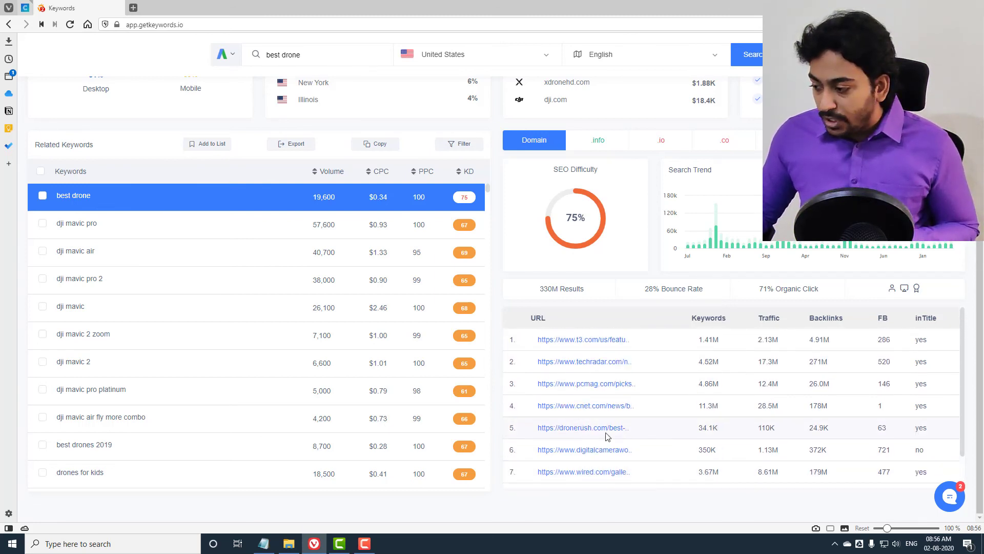
pyautogui.scroll(1, 817, 425)
pyautogui.scroll(-1, 815, 305)
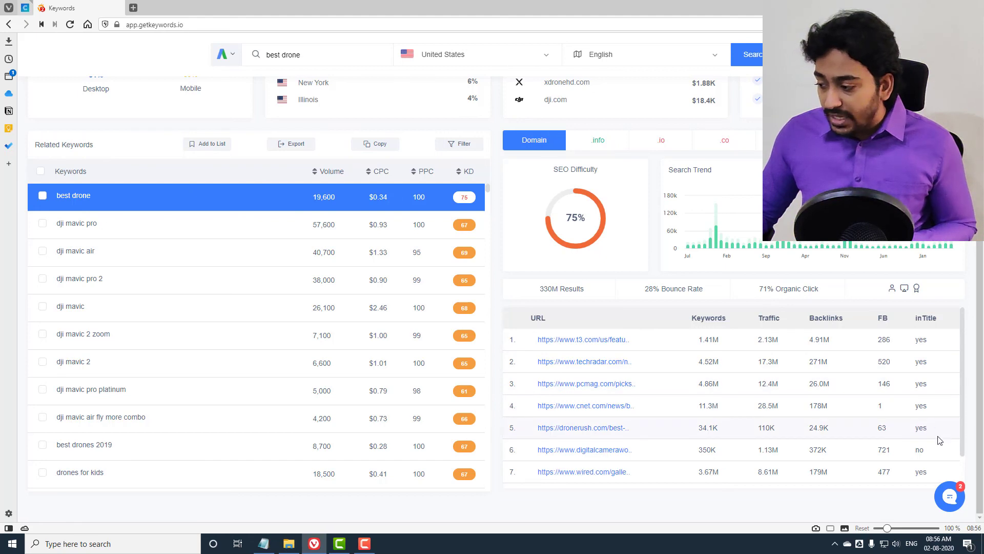
# Load more ranking URLs for "best drone" and look through the extended list to its end.
pyautogui.scroll(-1, 927, 358)
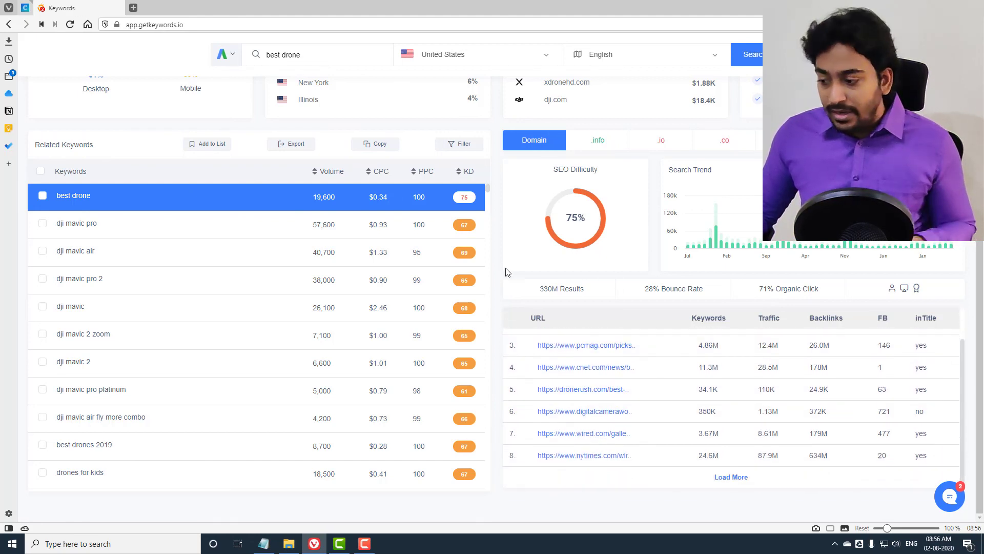
pyautogui.click(726, 481)
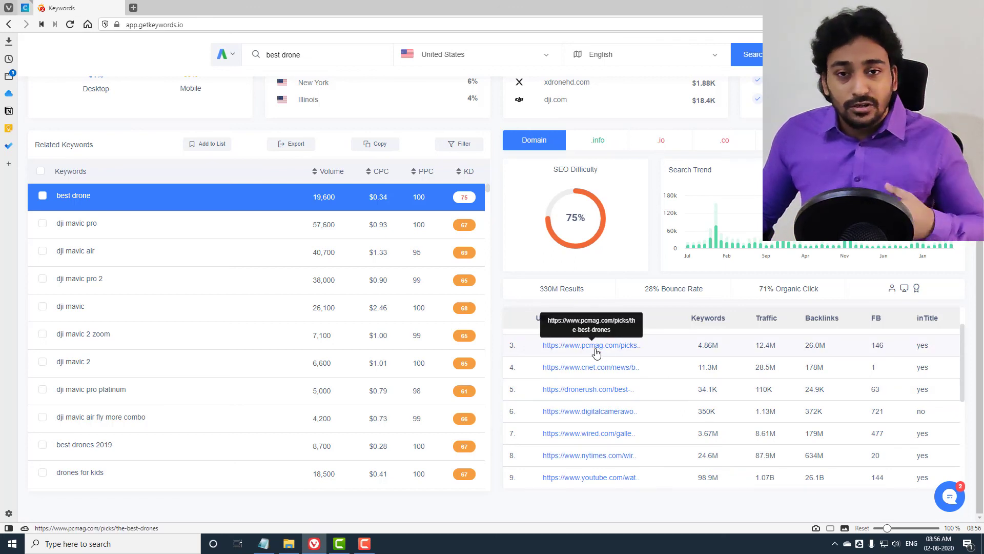
pyautogui.scroll(-1, 594, 374)
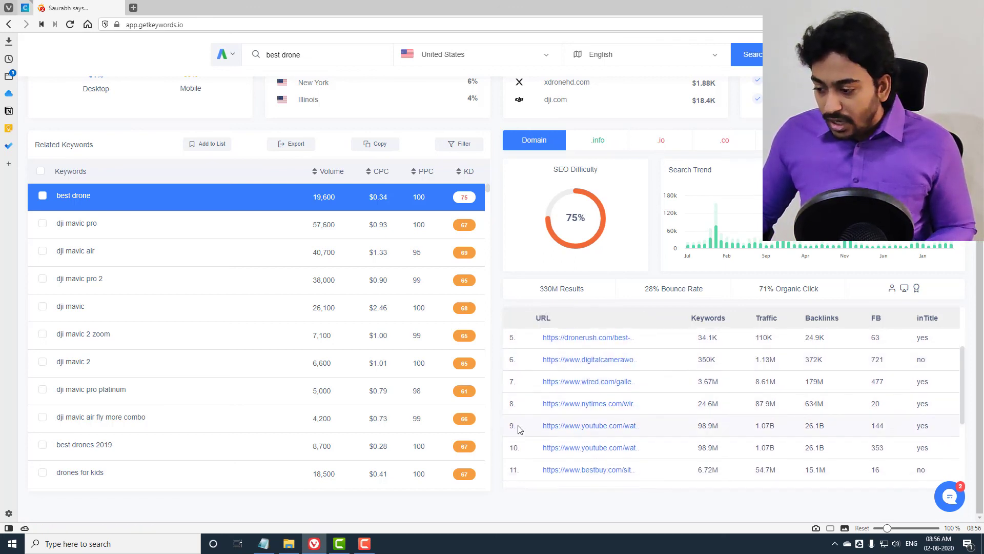
pyautogui.scroll(-3, 520, 425)
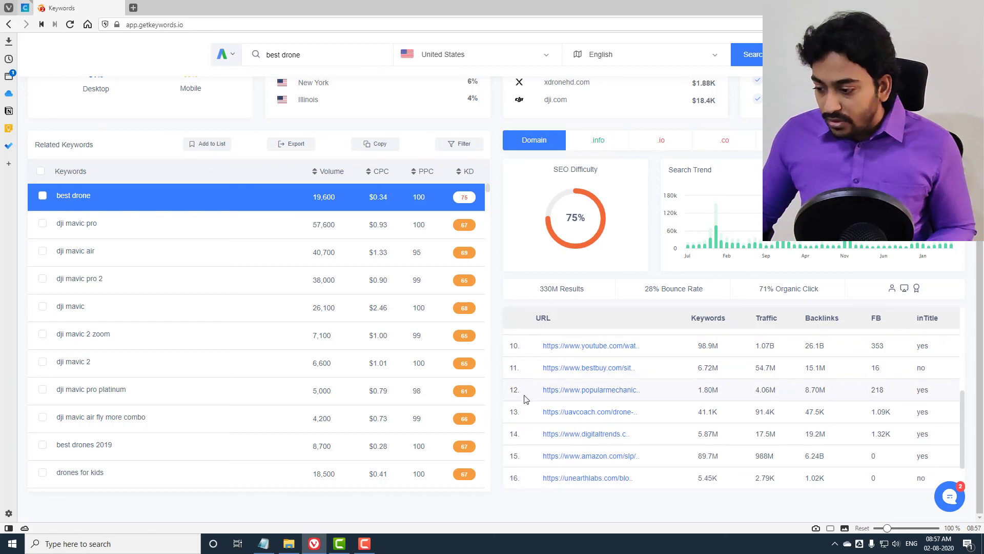
pyautogui.scroll(-1, 528, 394)
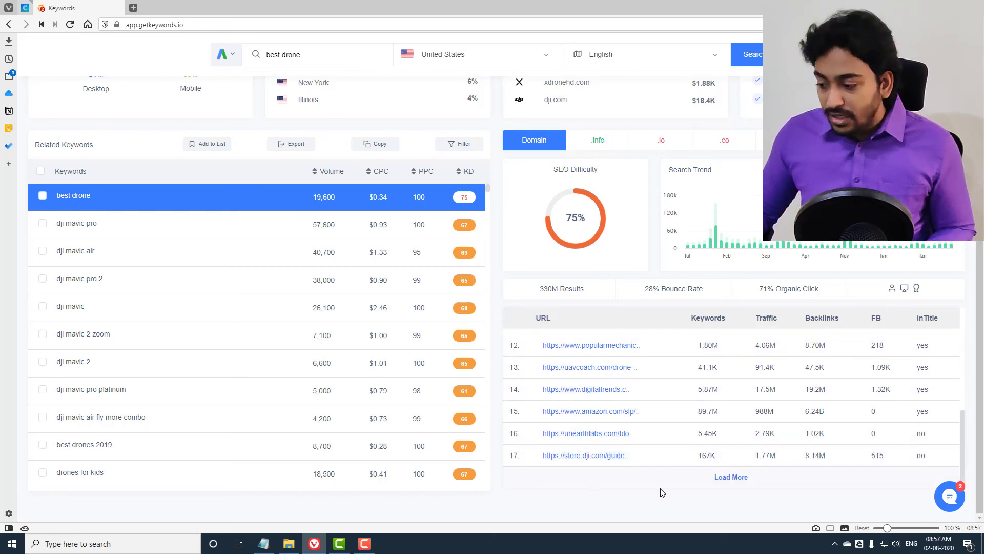